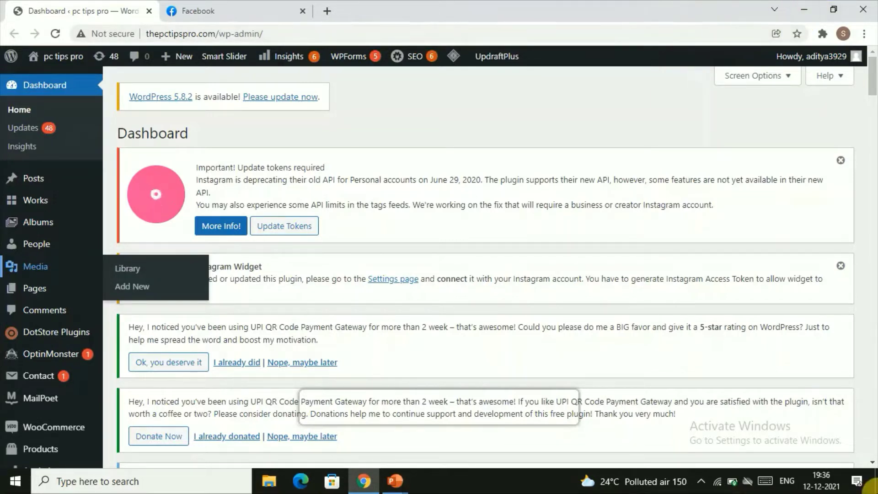
Switch to the open Facebook session and show the list of Pages the account manages
left_click(174, 7)
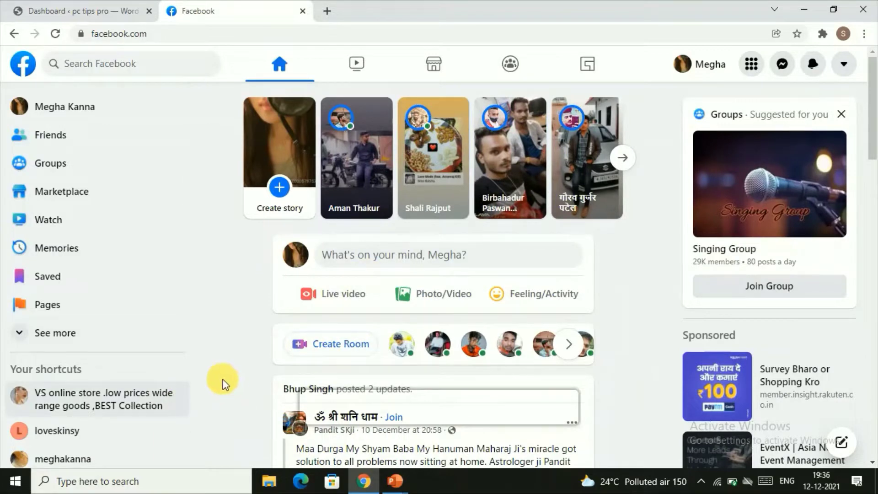
scroll(369, 273, "down", 1)
scroll(370, 273, "down", 4)
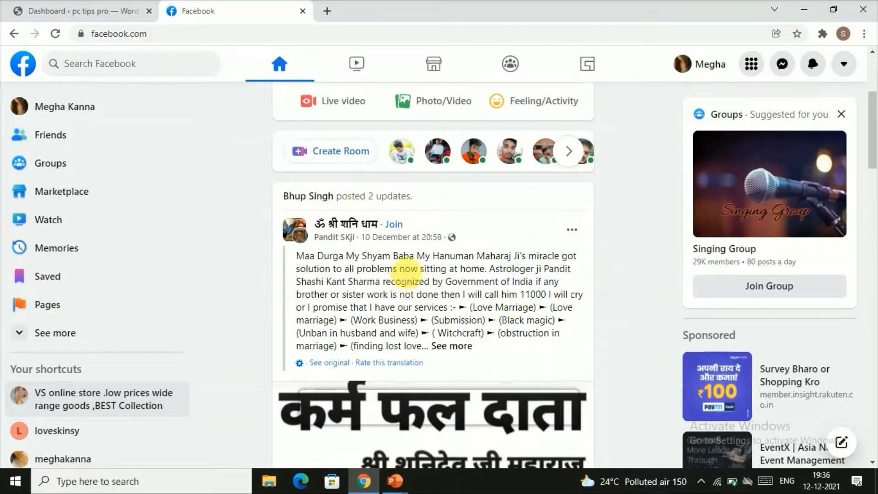
left_click(26, 307)
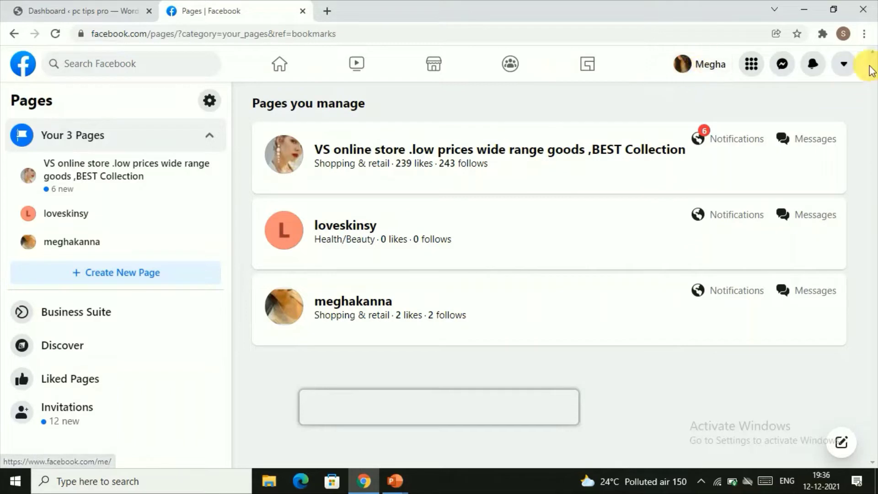
left_click(852, 75)
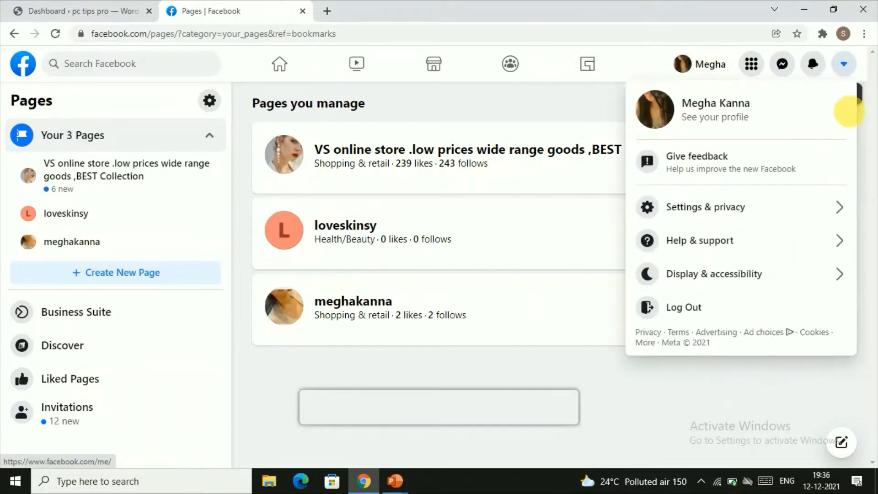
left_click(685, 371)
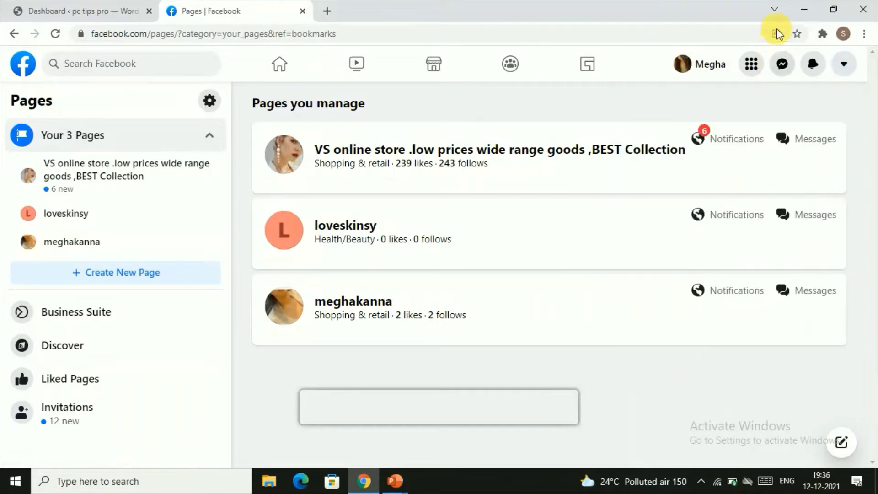
left_click(752, 67)
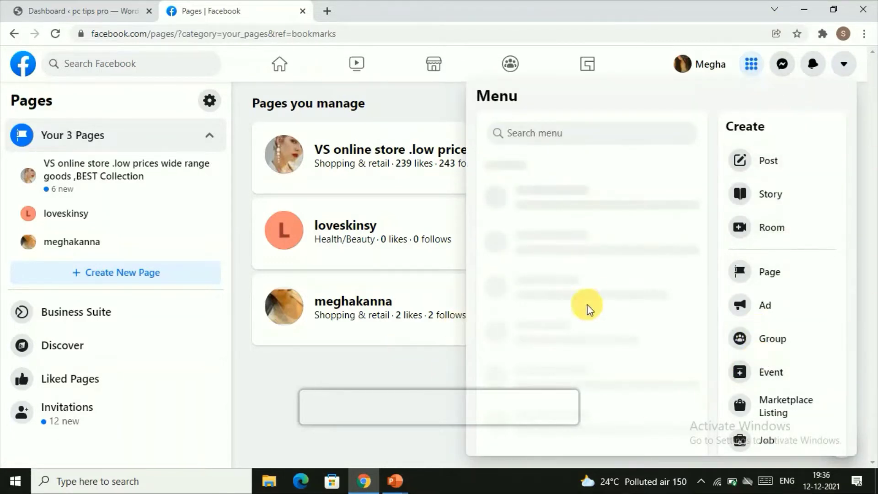
left_click(417, 362)
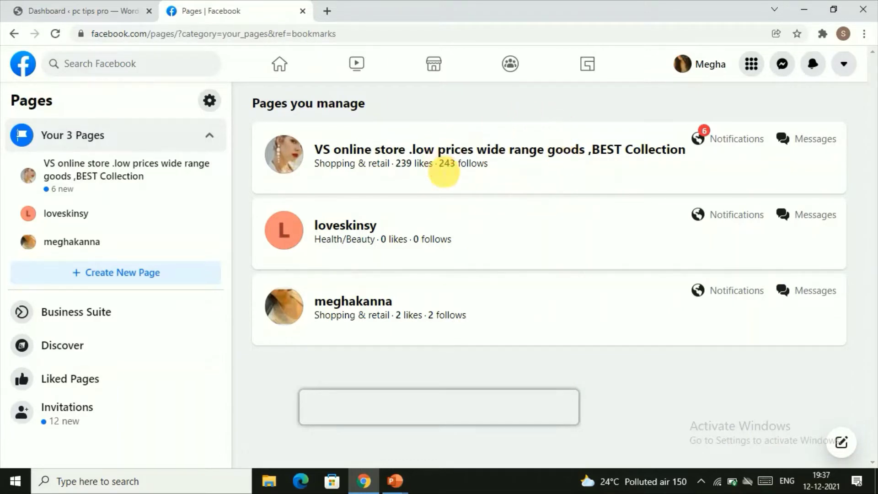
Open the VS online store Page and go to its Page settings
left_click(405, 149)
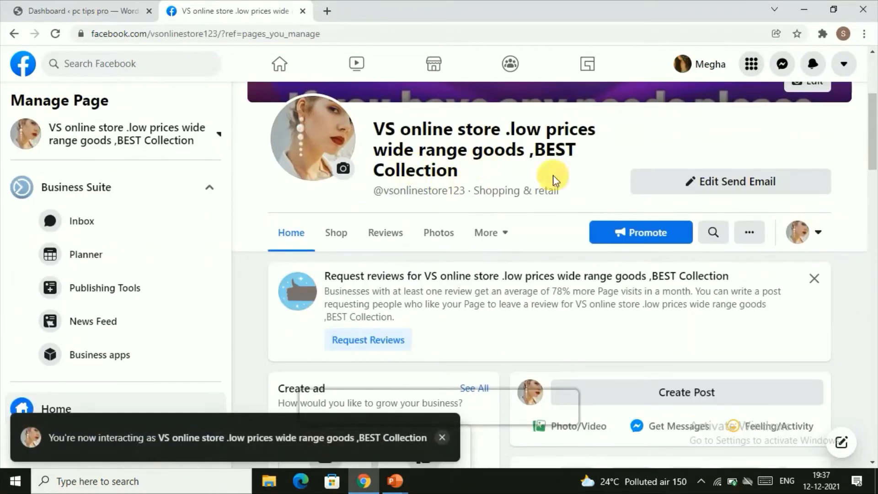
scroll(132, 336, "down", 4)
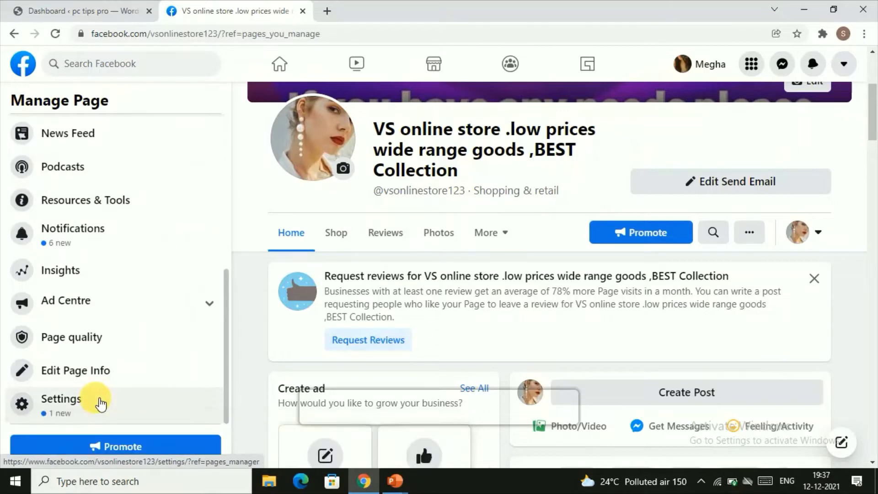
left_click(98, 403)
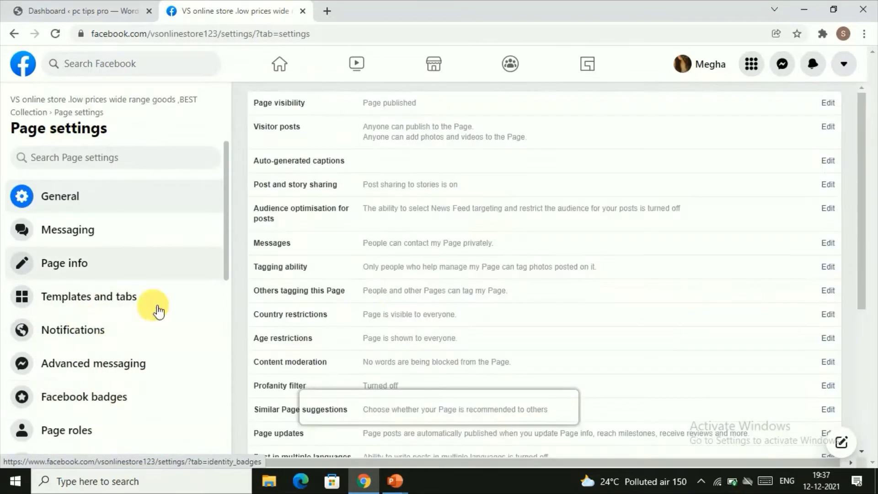
In the Page's Messaging settings, start the setup for adding Messenger to your website
scroll(356, 247, "down", 5)
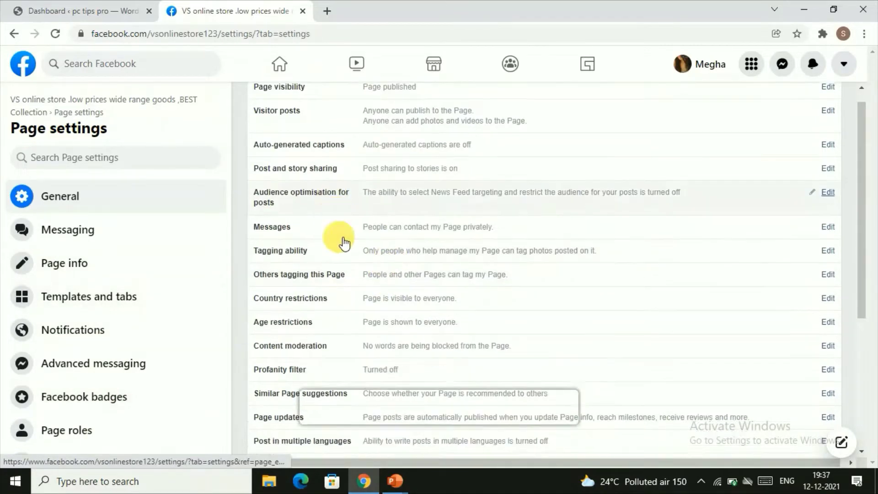
scroll(151, 388, "down", 7)
scroll(128, 383, "up", 7)
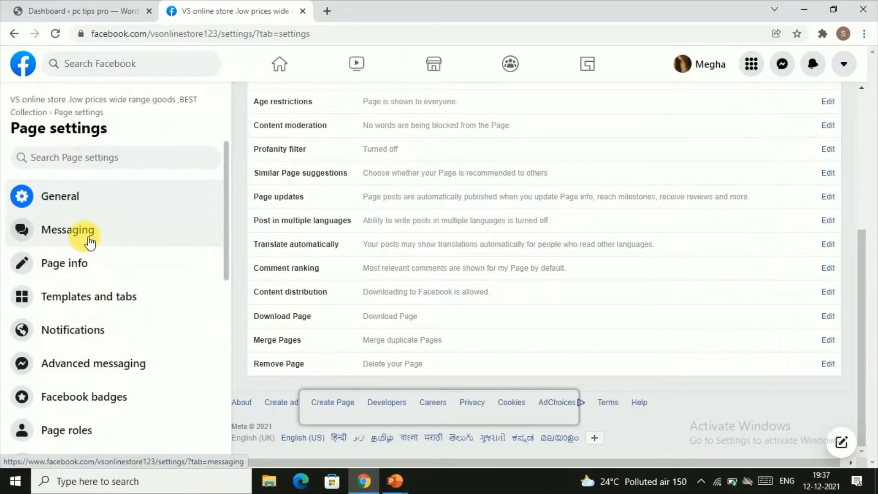
left_click(89, 242)
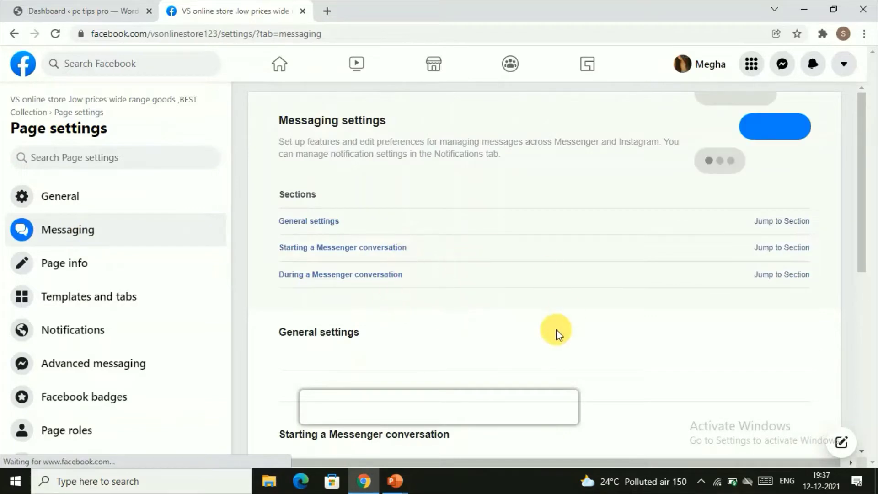
scroll(325, 330, "down", 5)
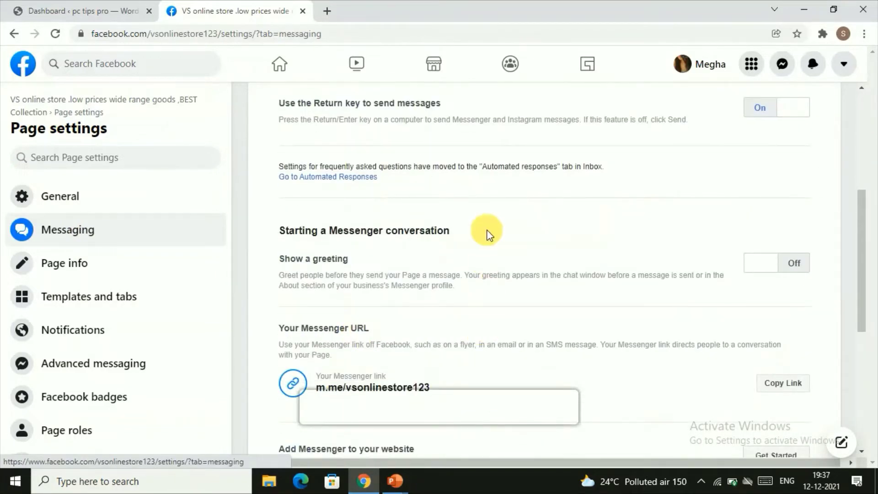
scroll(487, 234, "down", 6)
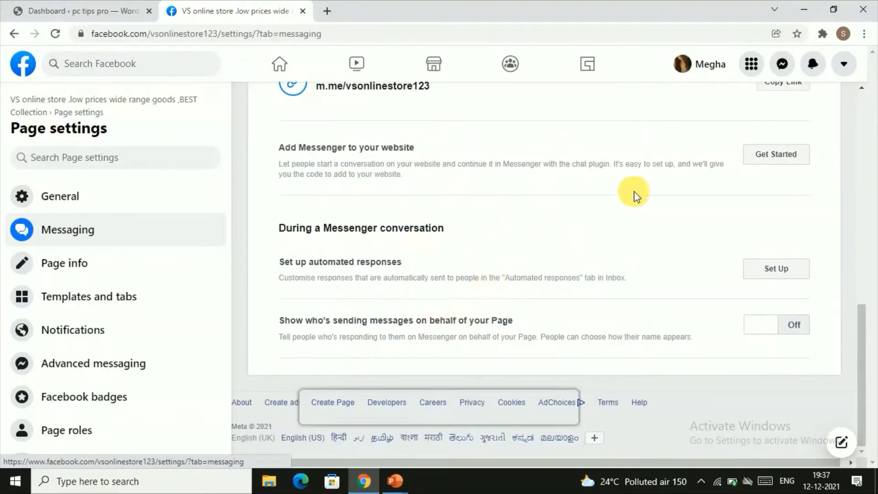
scroll(414, 255, "up", 3)
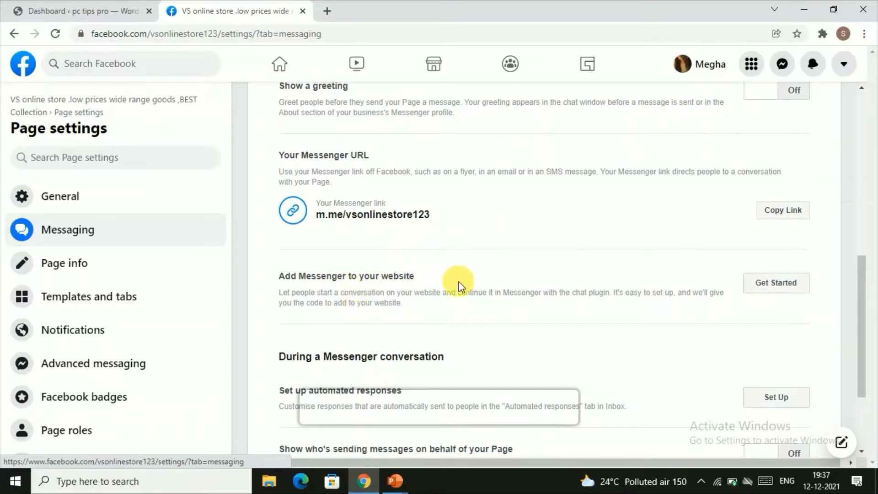
left_click(794, 289)
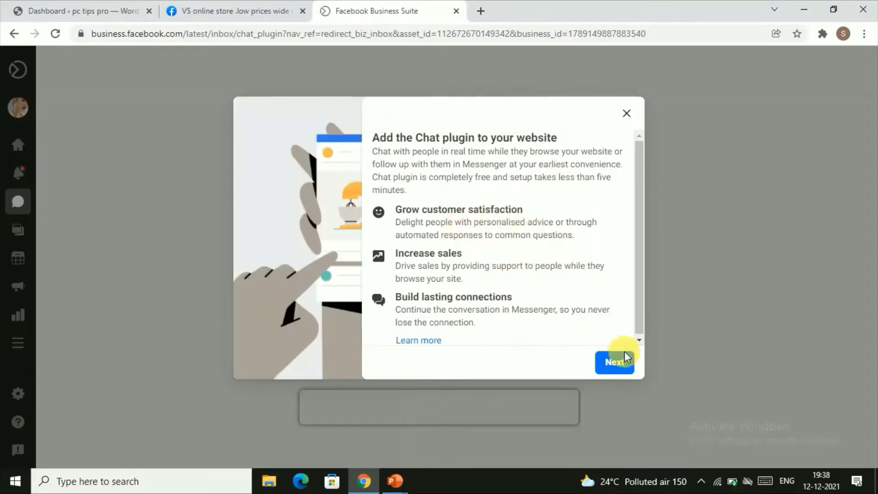
Go through the Chat plugin introduction and guided tour to the end, expanding the Customise your Chat plugin section on the way
left_click(612, 366)
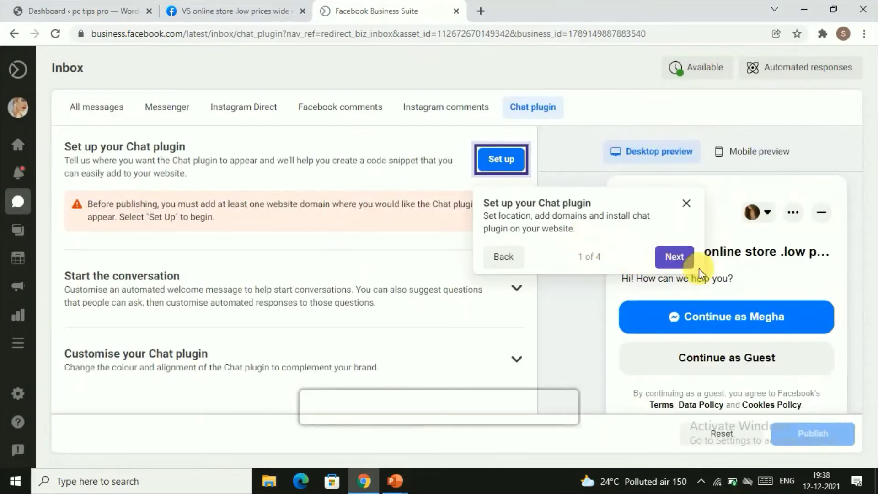
left_click(682, 267)
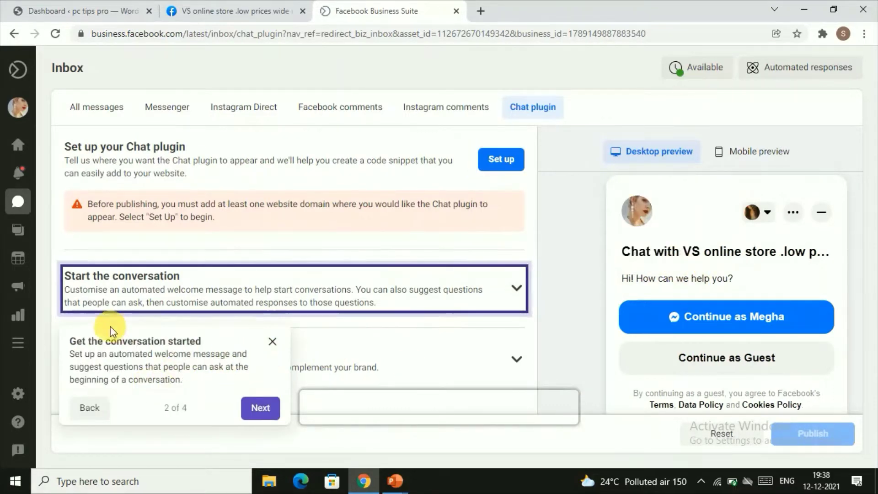
left_click(270, 417)
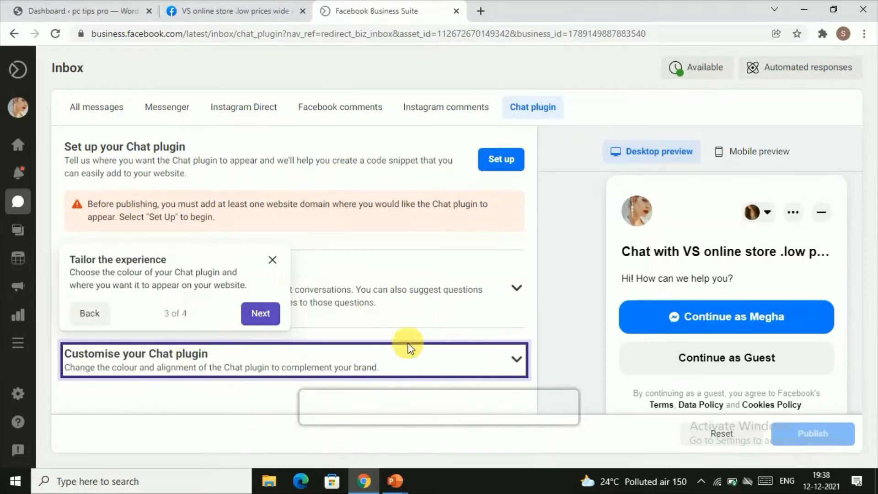
left_click(515, 358)
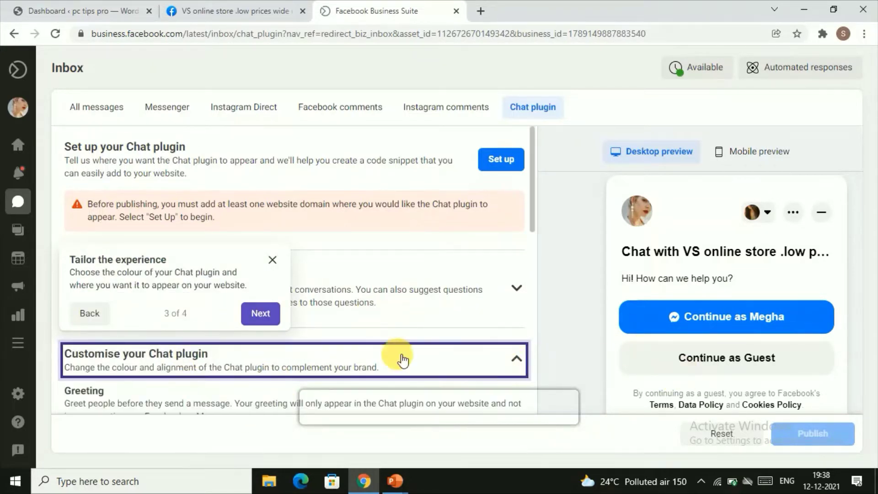
left_click(260, 313)
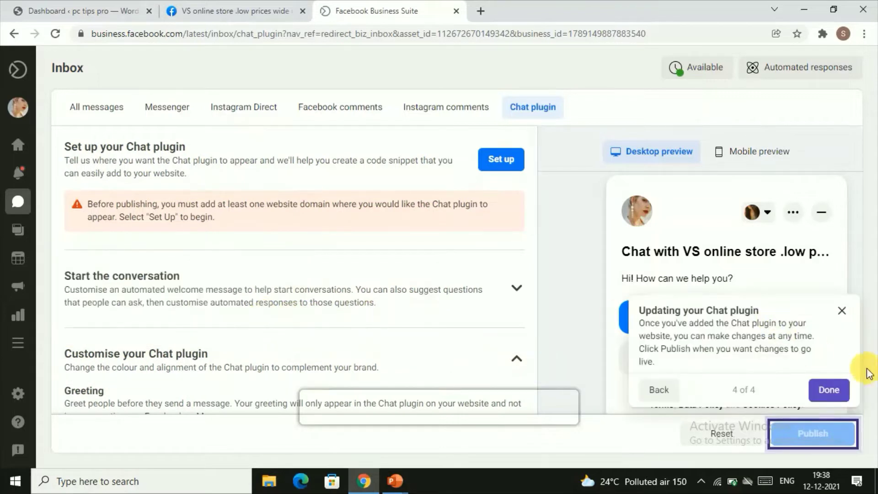
left_click(837, 394)
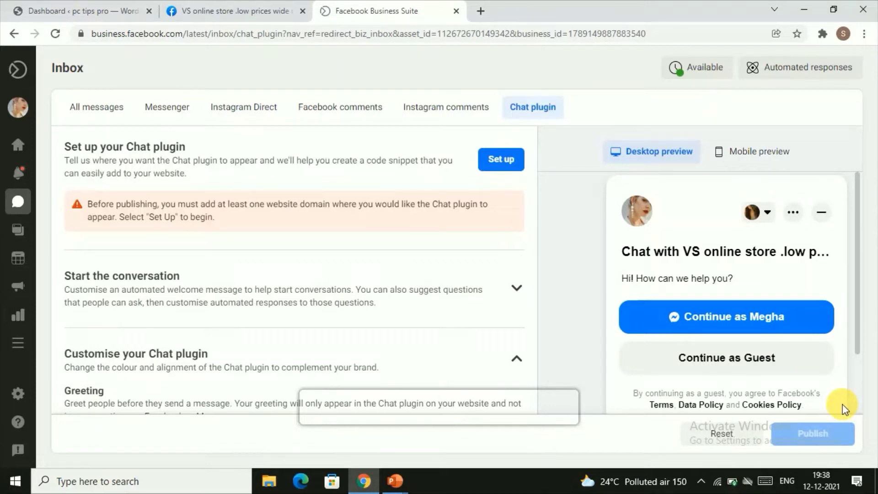
Look over the desktop preview of the chat window and expand the Start the conversation section
scroll(688, 347, "down", 2)
scroll(663, 322, "up", 2)
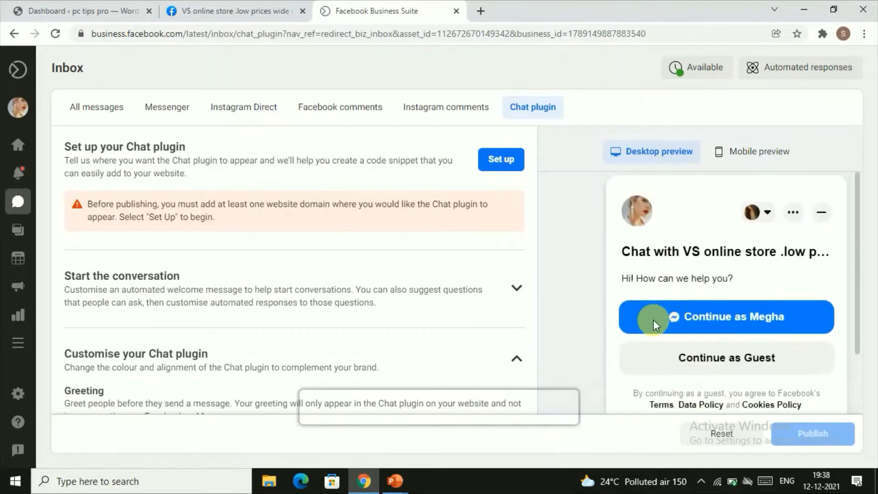
scroll(665, 308, "down", 2)
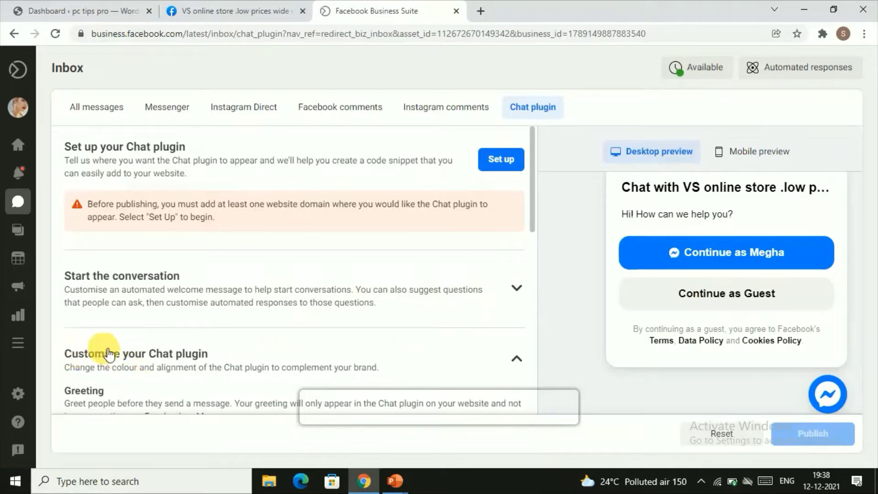
left_click(509, 298)
scroll(205, 333, "down", 4)
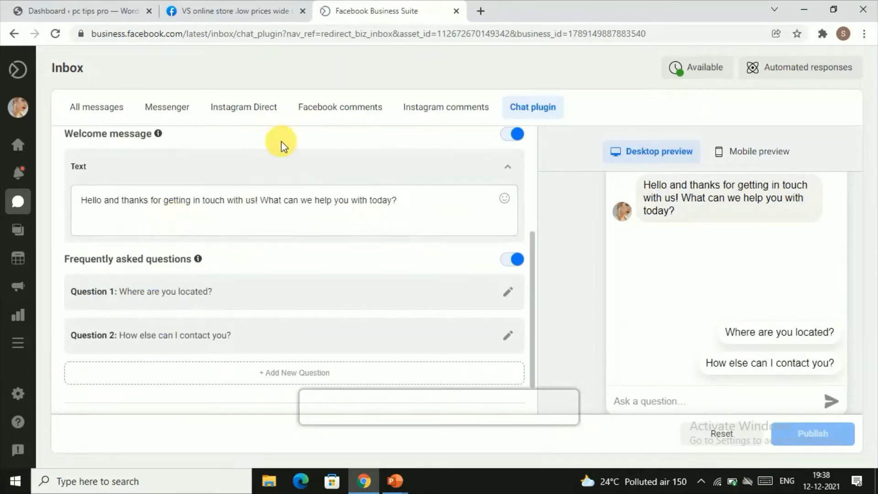
Replace the welcome message text with "Welcome to our store! how can we help you?"
left_click(414, 207)
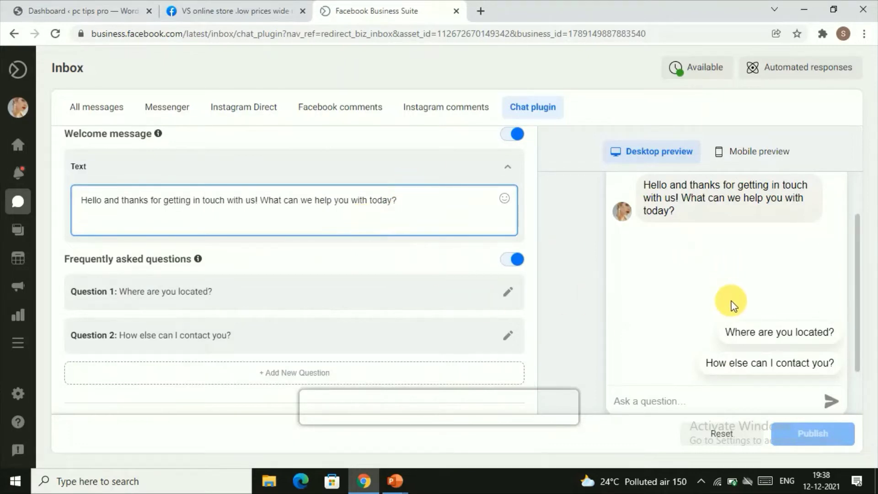
left_click_drag(397, 201, 10, 233)
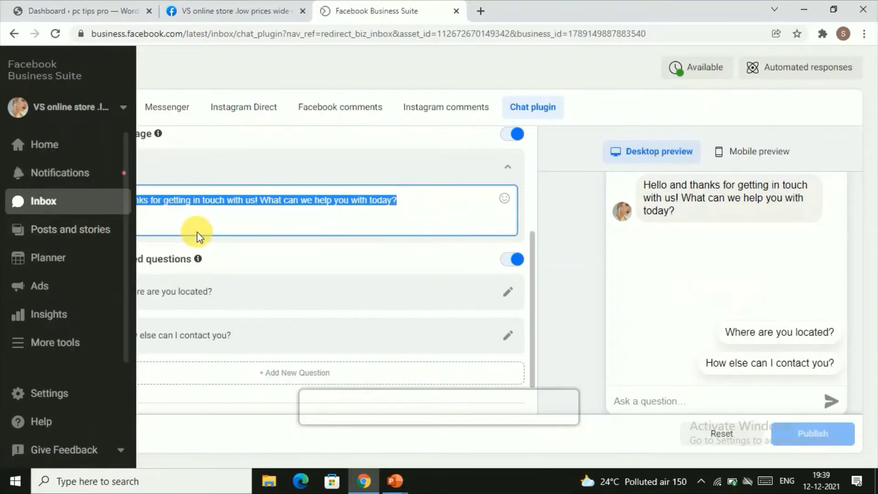
left_click(198, 234)
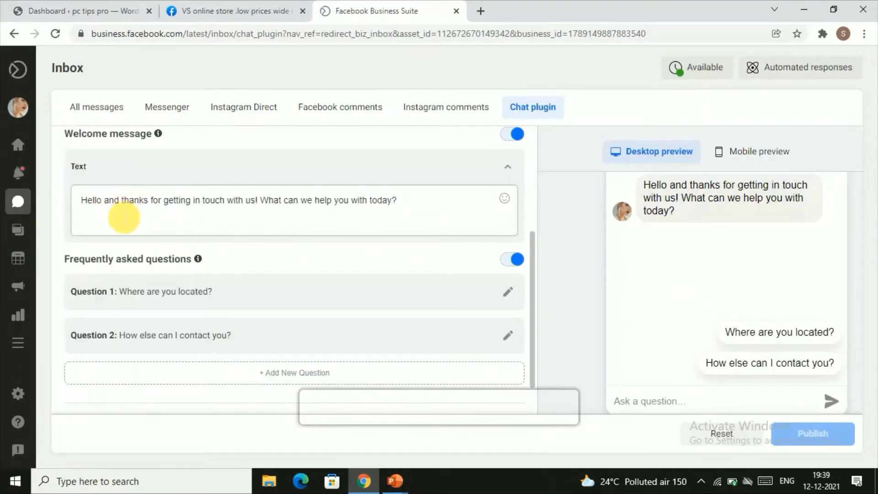
left_click(221, 202)
key("ctrl+a")
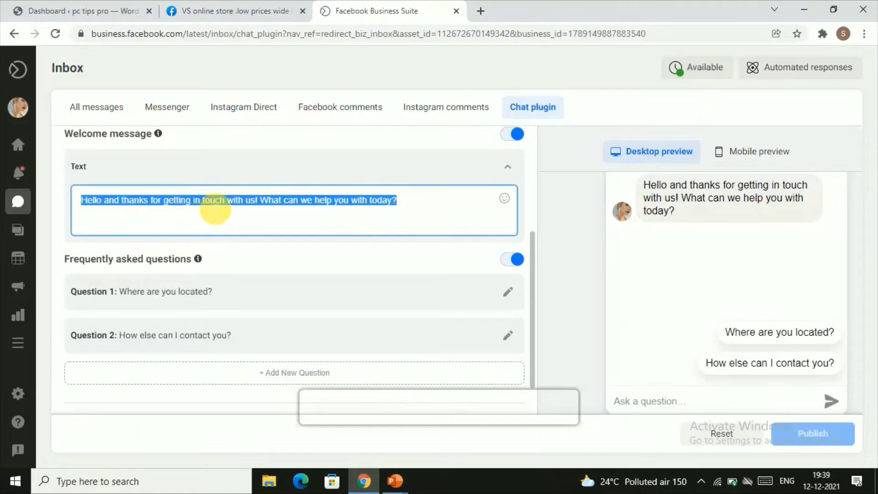
mouse_move(361, 482)
key("BackSpace")
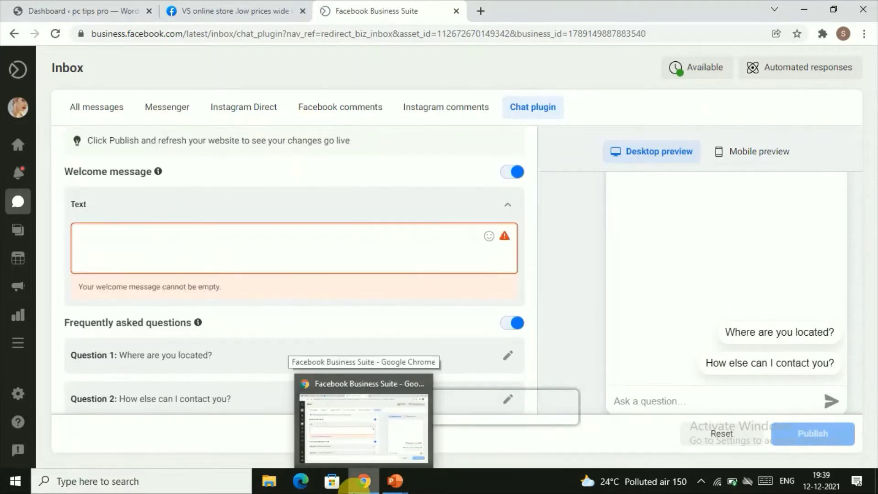
type("Welcome to our store! how ca")
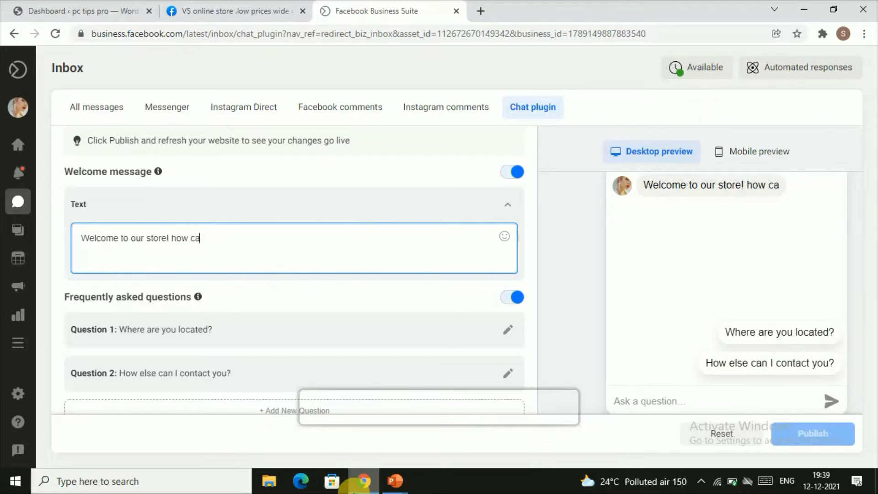
type("e")
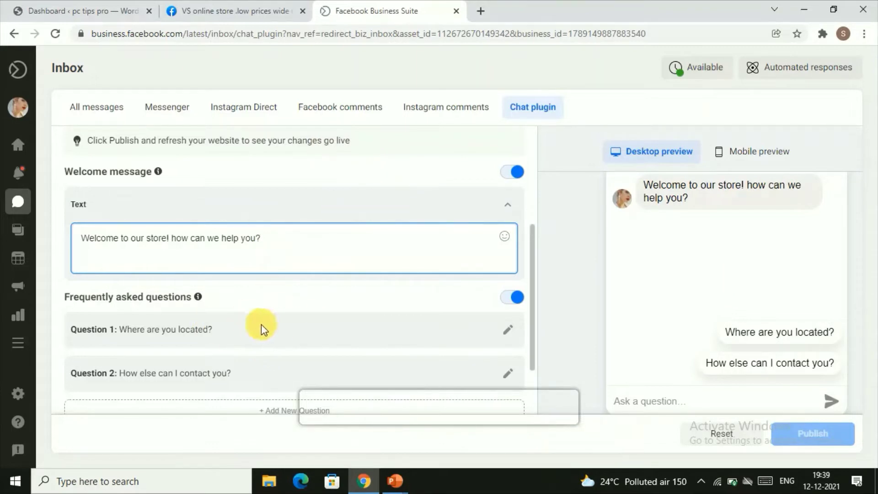
scroll(284, 320, "down", 2)
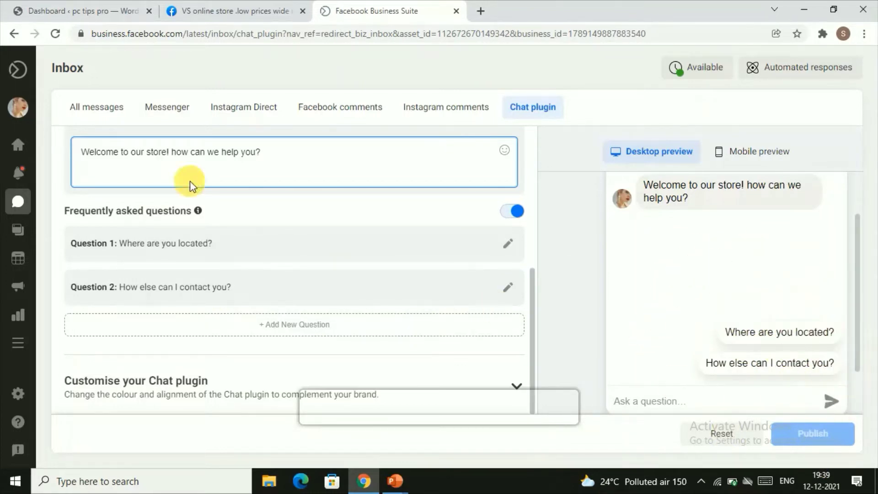
left_click(302, 328)
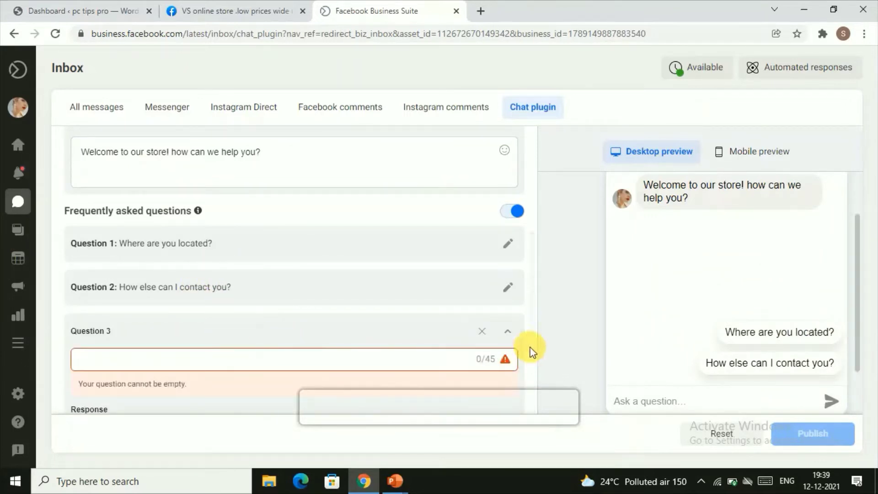
left_click(482, 331)
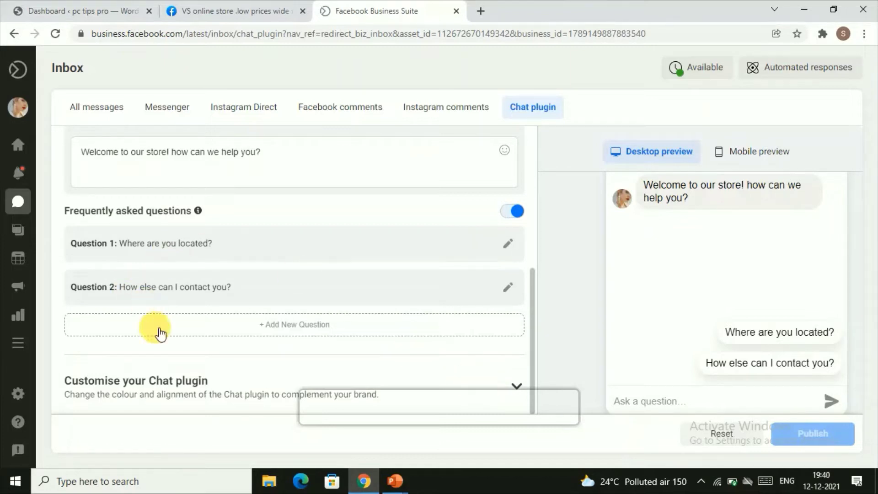
left_click(288, 328)
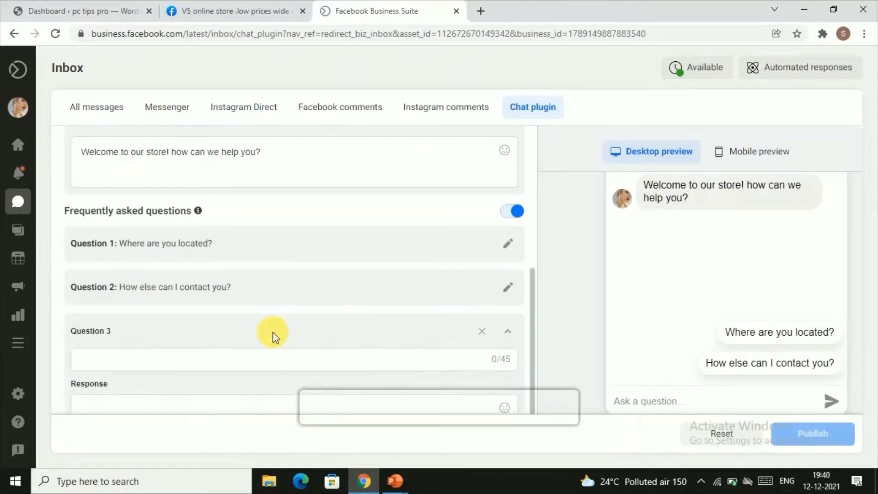
scroll(219, 355, "down", 1)
left_click(482, 267)
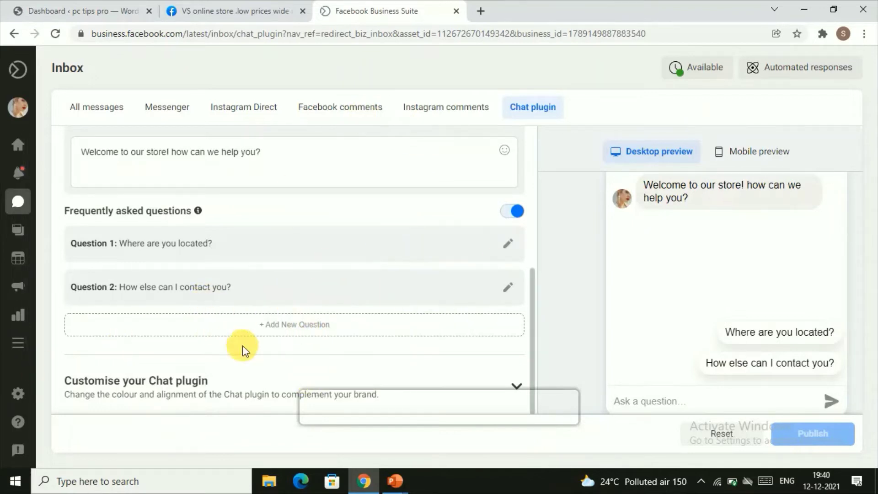
Expand the Customise your Chat plugin section and look over its greeting, guest chat, colour, prominence and position settings
left_click(514, 392)
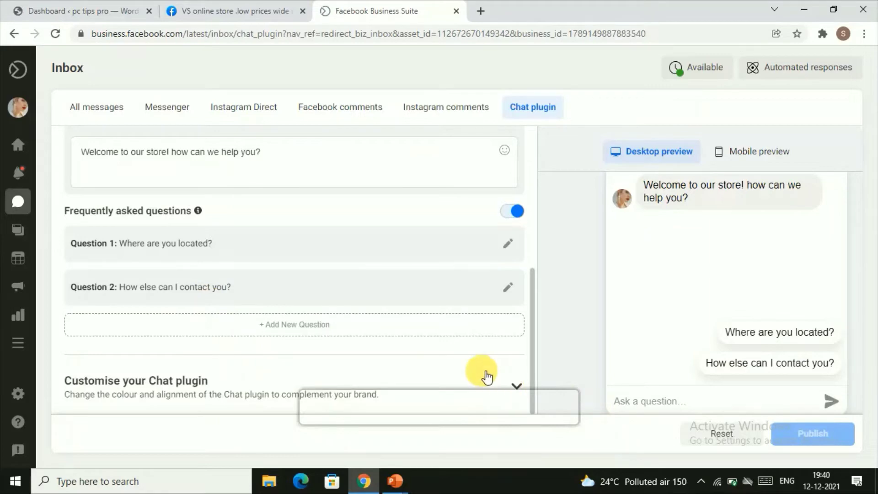
scroll(141, 304, "down", 9)
scroll(147, 311, "up", 4)
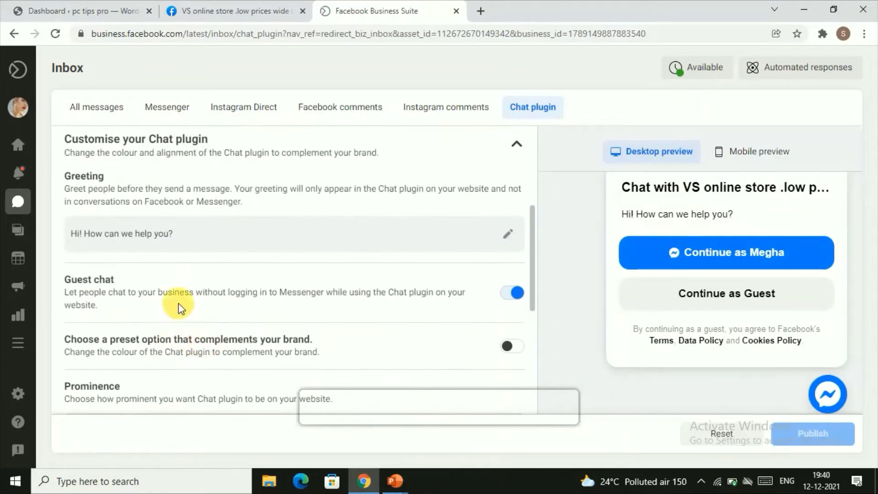
scroll(177, 284, "up", 4)
scroll(235, 345, "down", 3)
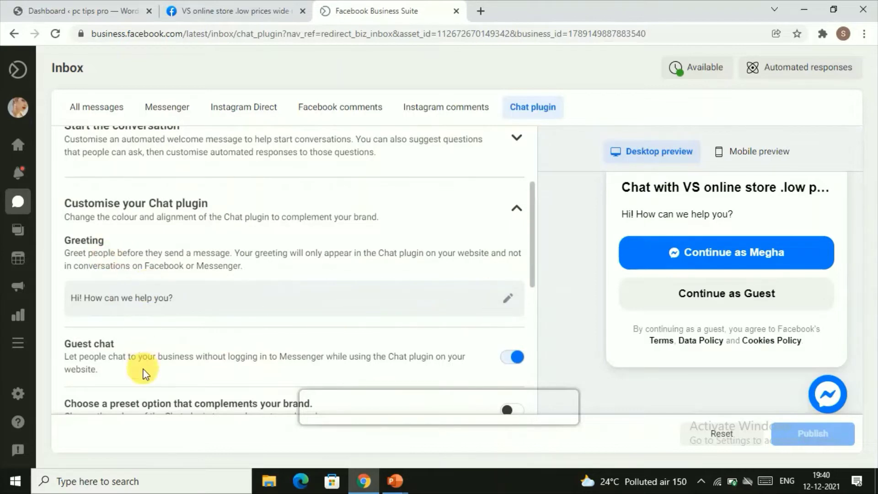
scroll(139, 357, "down", 2)
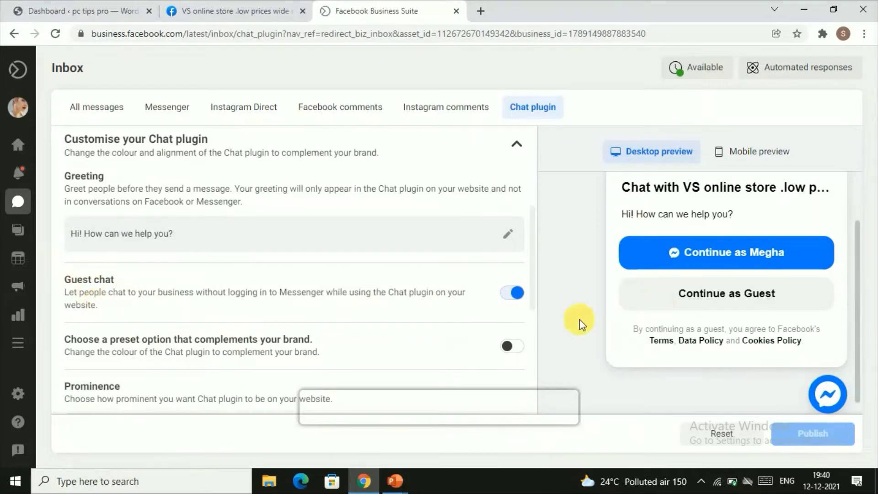
scroll(276, 348, "down", 5)
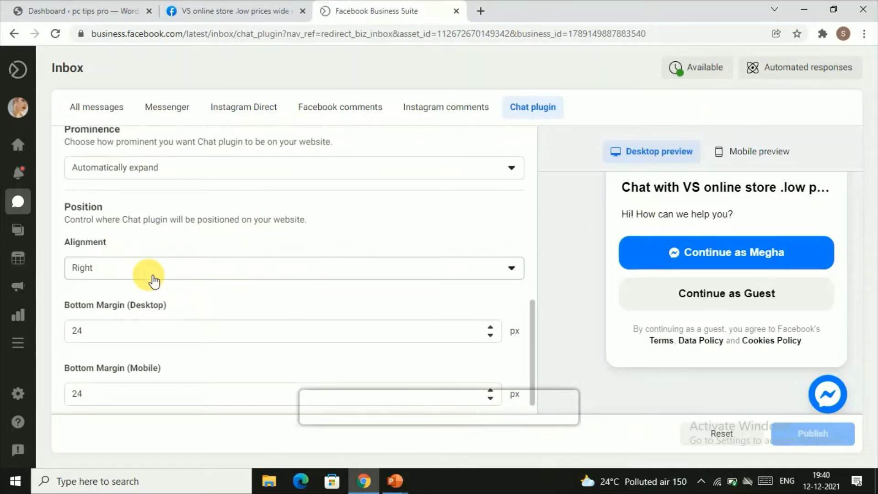
Try the Left alignment for the Chat plugin's position and set it back to Right
left_click(154, 274)
left_click(142, 300)
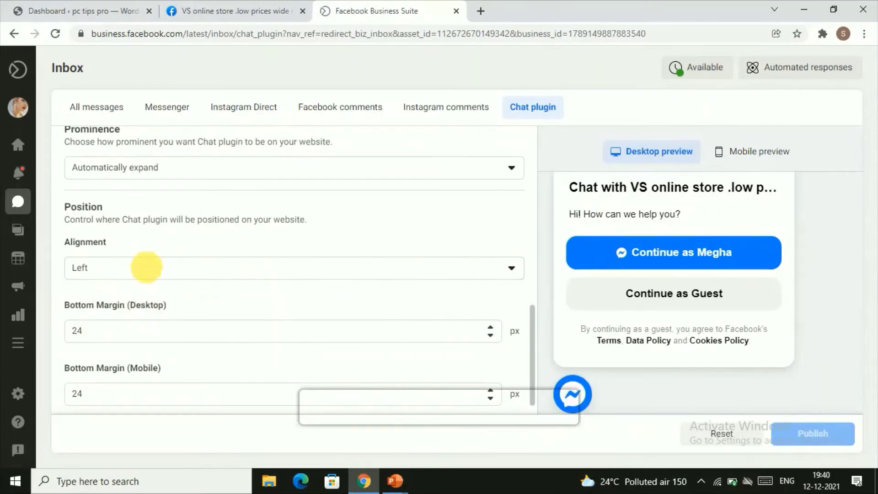
left_click(149, 268)
left_click(122, 331)
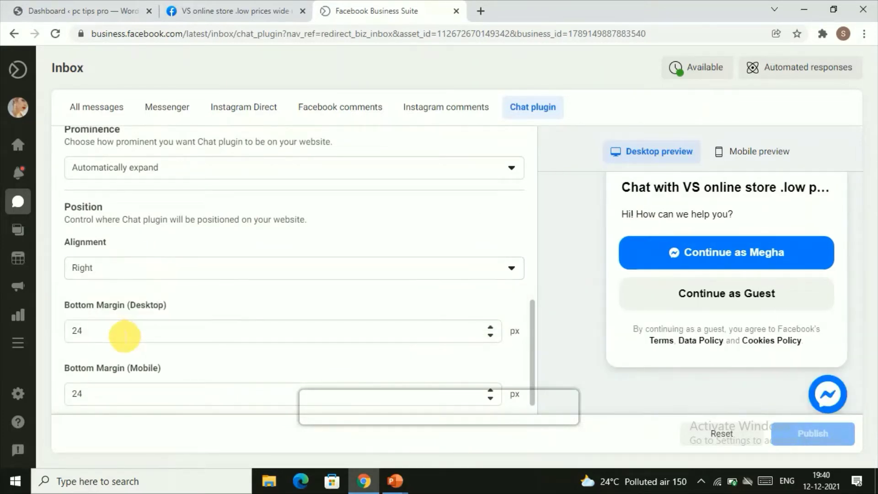
scroll(124, 336, "down", 1)
left_click(112, 307)
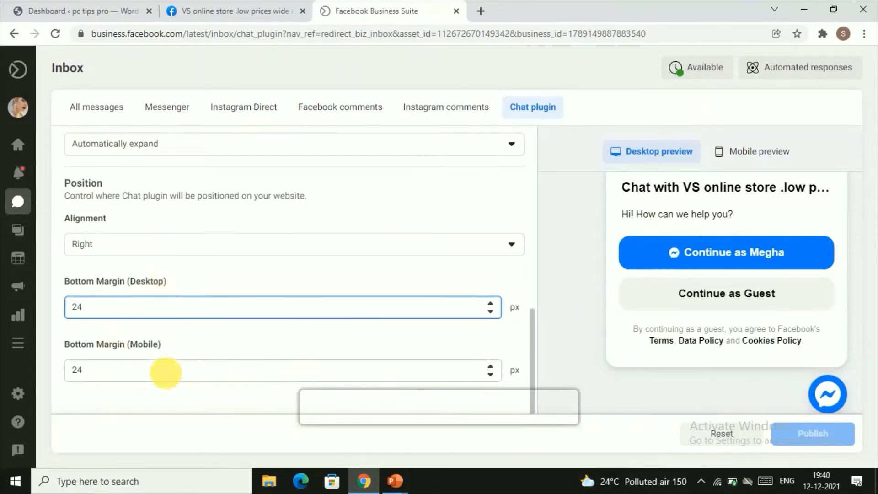
View the Chat plugin in the mobile preview and return to the desktop preview
scroll(503, 247, "up", 10)
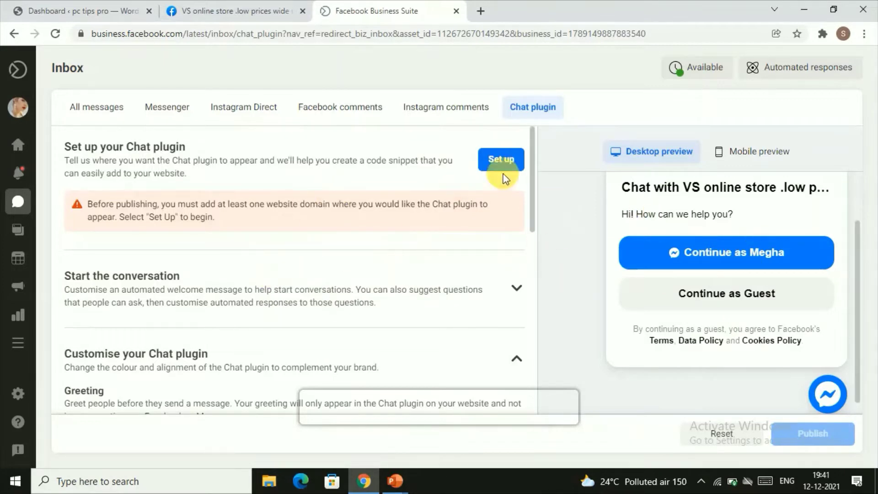
left_click(731, 174)
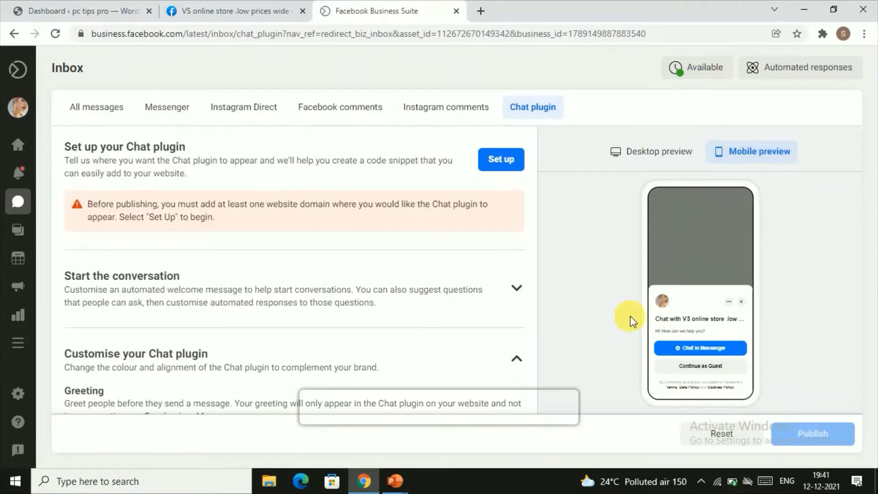
scroll(232, 298, "down", 10)
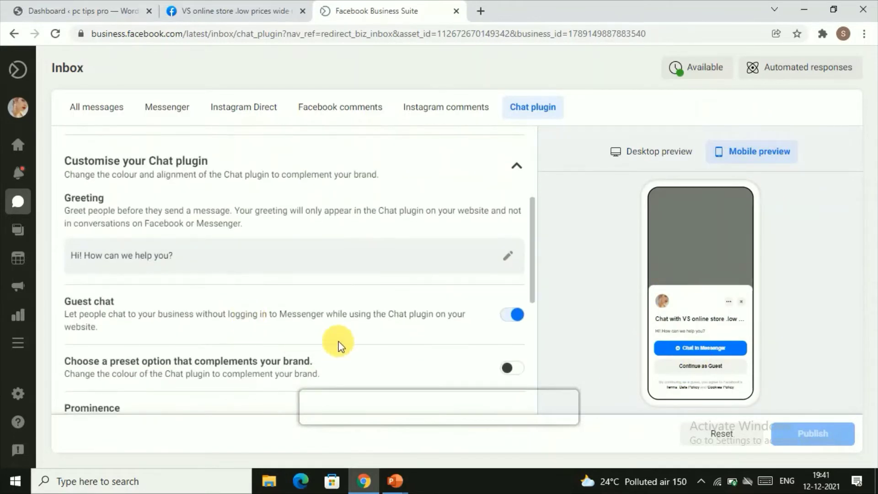
left_click(659, 153)
scroll(191, 296, "up", 10)
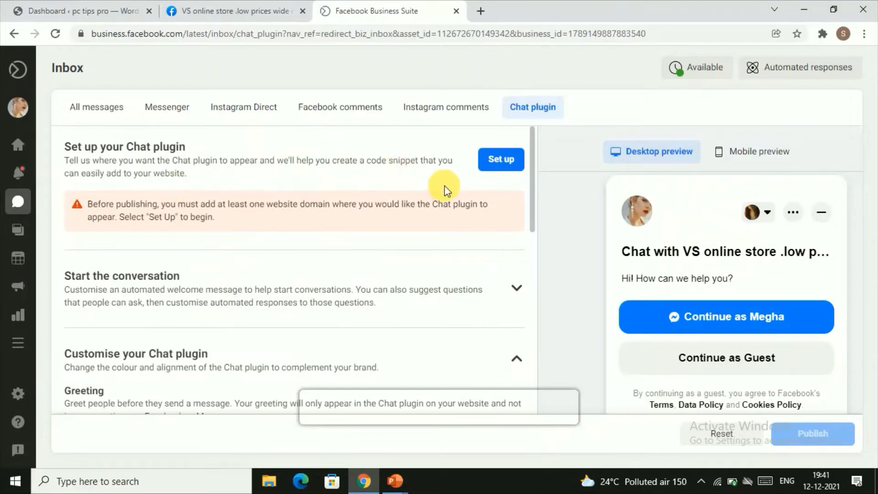
Start the Chat plugin setup with English (US) as the language, and copy the WordPress site's home page address
left_click(495, 166)
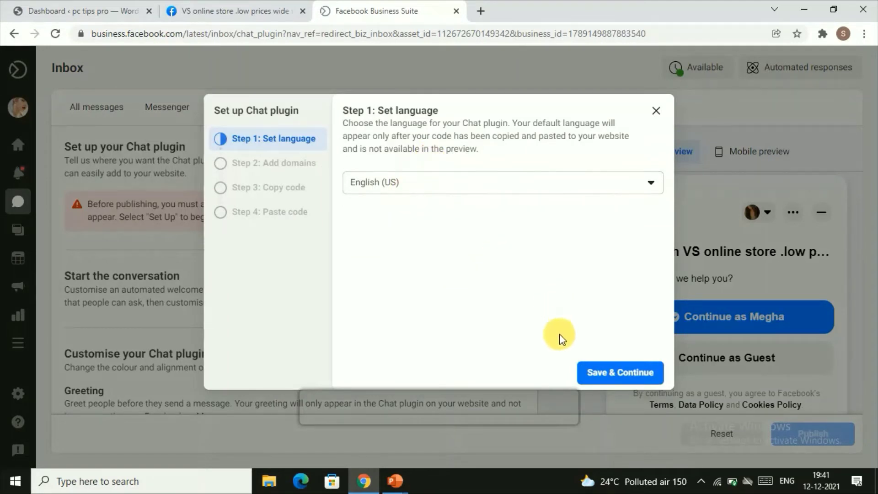
left_click(590, 372)
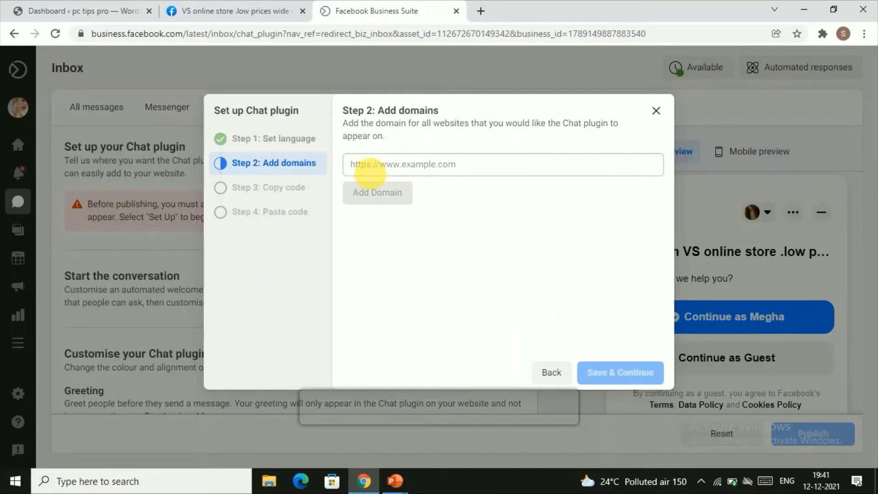
left_click(25, 10)
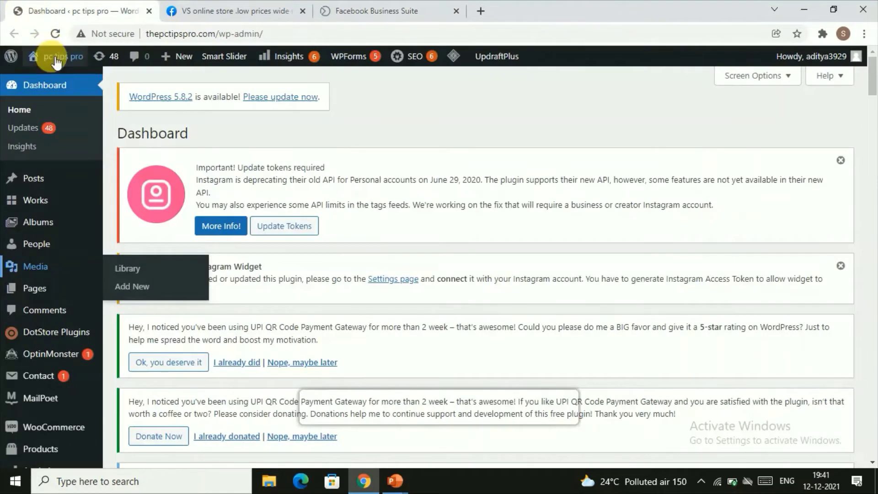
mouse_move(55, 60)
left_click(56, 80)
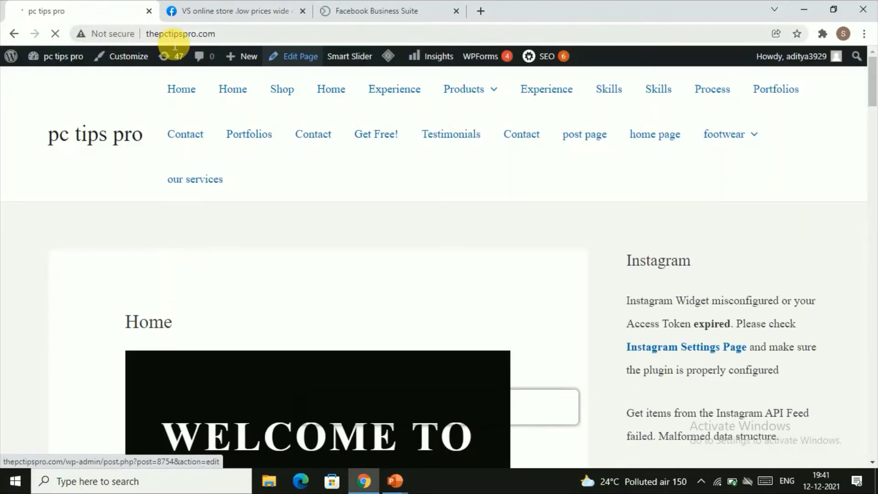
left_click(169, 40)
right_click(169, 39)
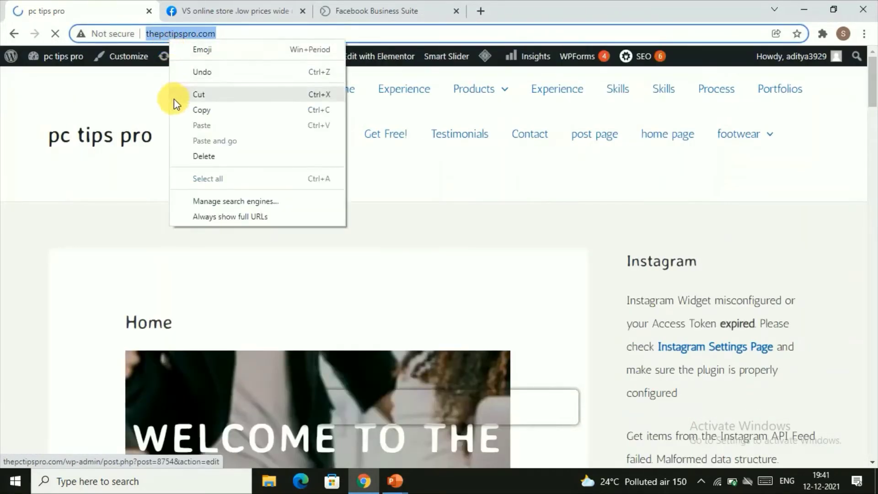
left_click(179, 111)
left_click(342, 9)
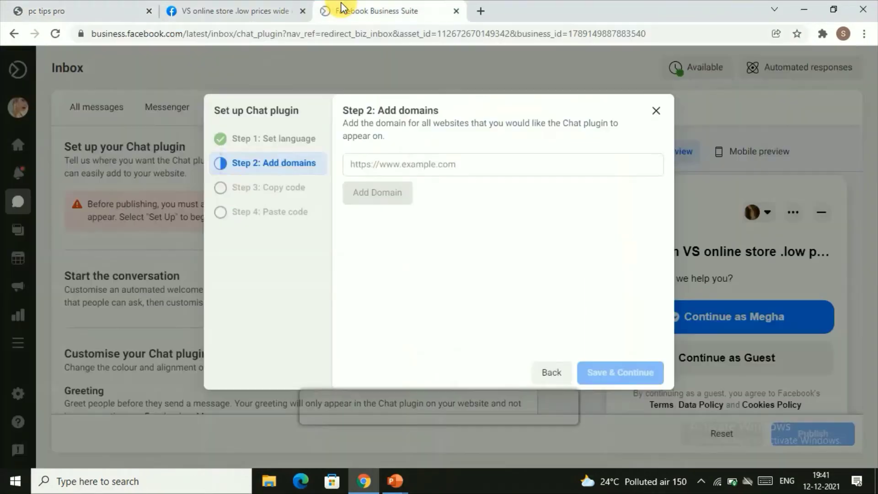
left_click(385, 165)
right_click(382, 164)
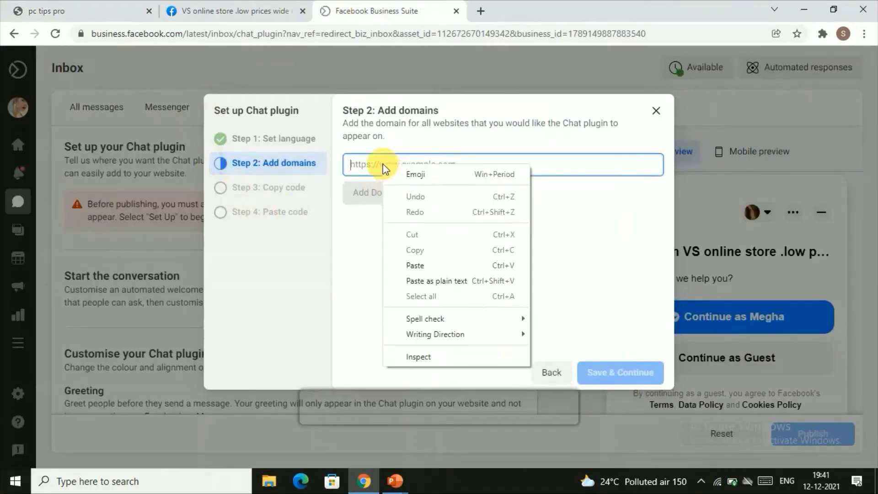
left_click(410, 286)
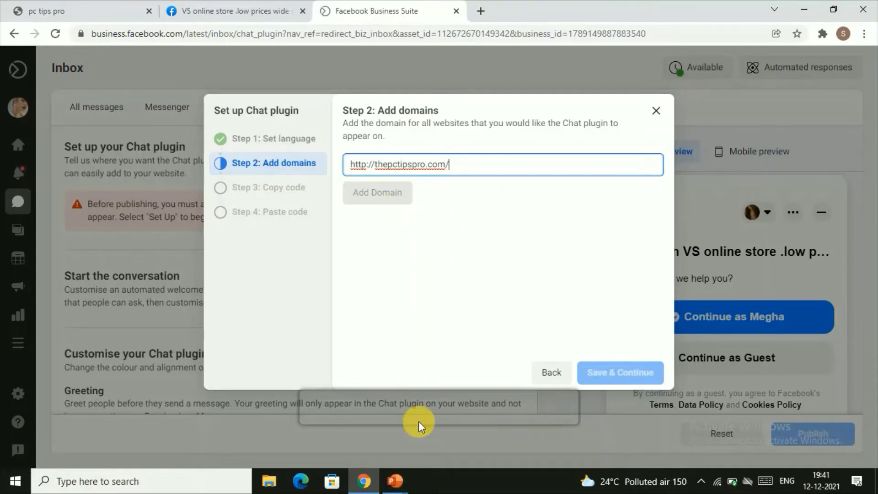
key("BackSpace")
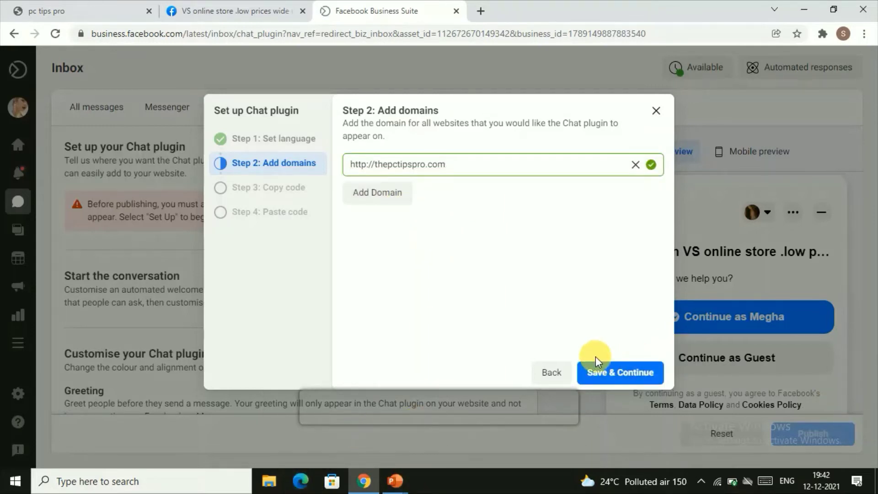
left_click(618, 374)
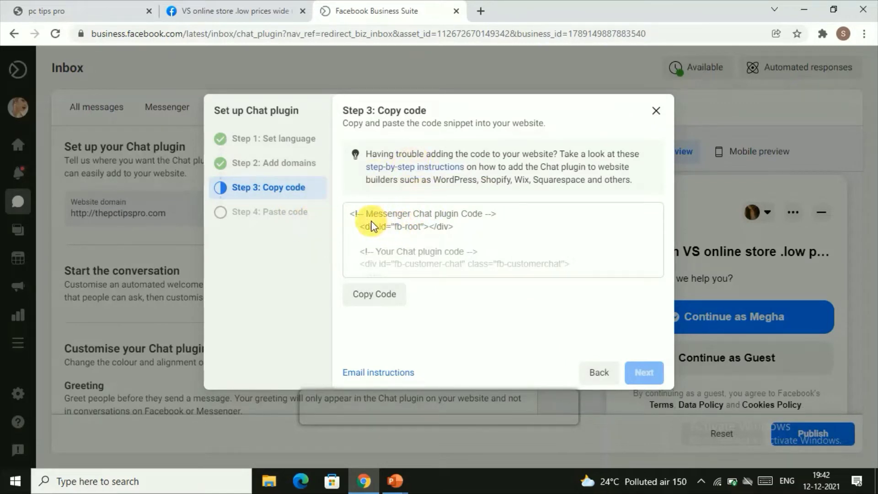
Copy the Messenger Chat plugin code snippet and finish the paste-code stage of the setup
left_click_drag(358, 217, 427, 294)
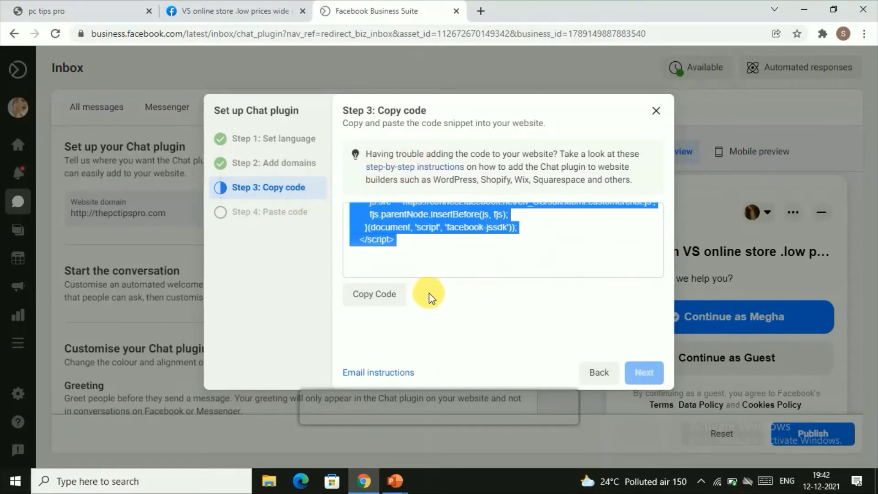
left_click(378, 294)
left_click(380, 296)
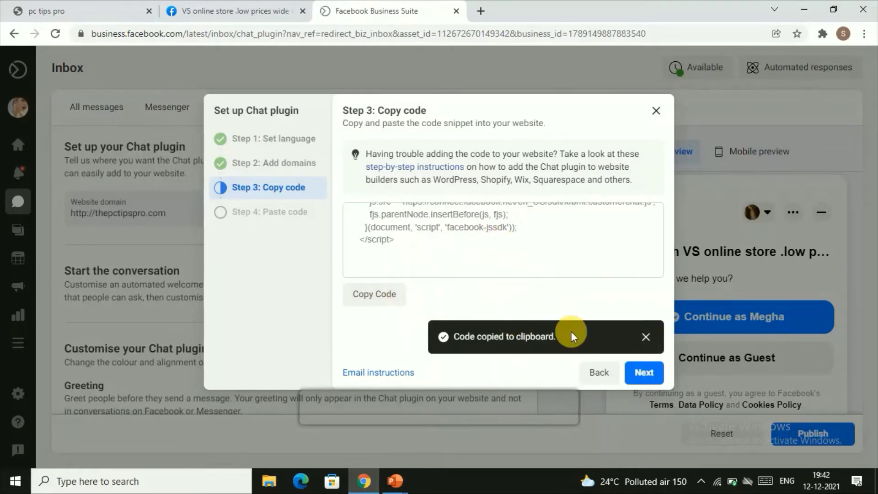
left_click(642, 373)
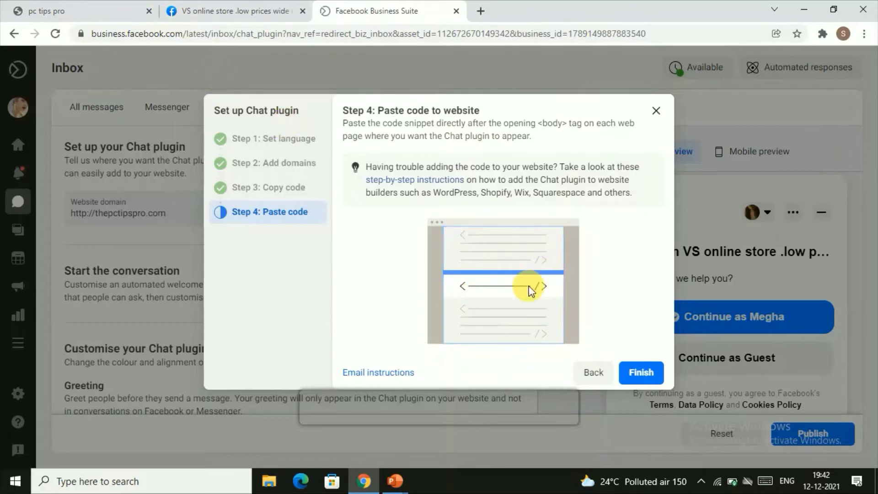
left_click(15, 10)
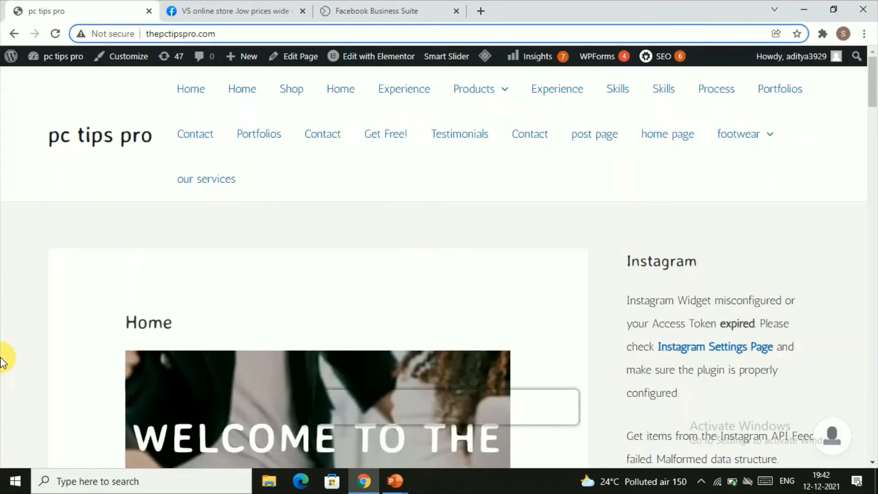
left_click(366, 10)
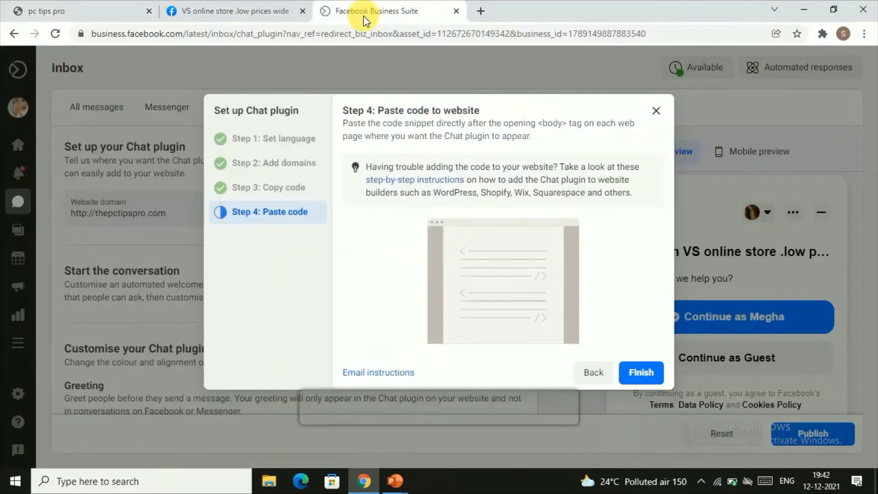
left_click(642, 372)
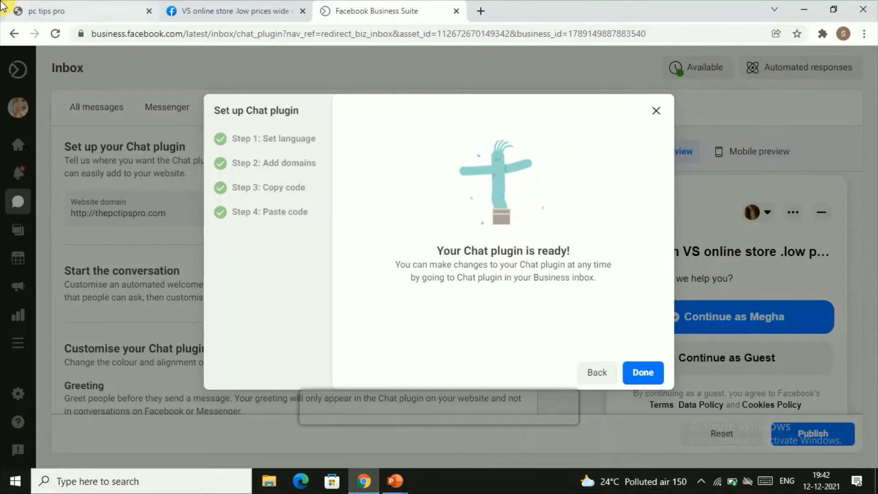
Switch to the pc tips pro website and look over its home page
left_click(46, 11)
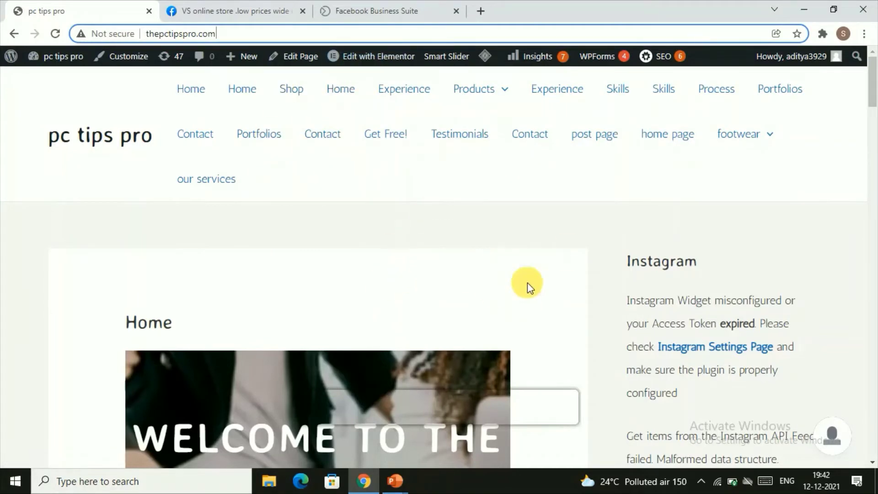
scroll(293, 292, "down", 8)
scroll(190, 313, "up", 8)
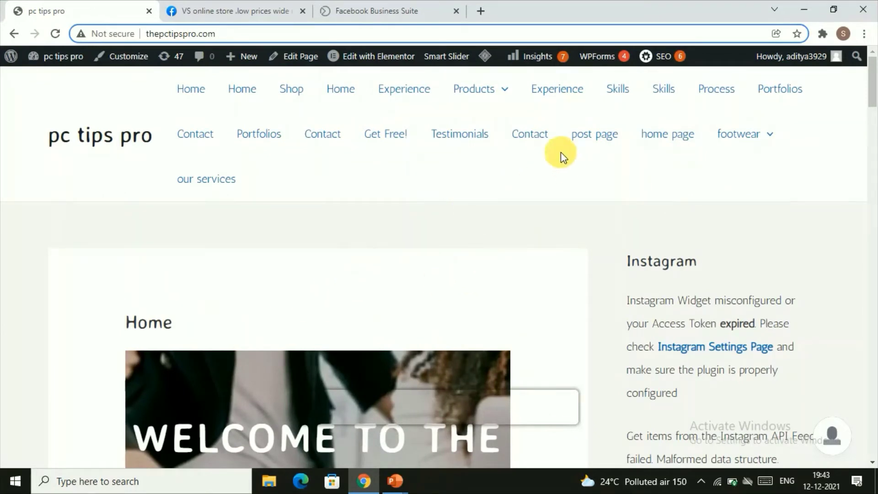
Open the home page in the Elementor editor and add an HTML widget in a new section at the page's end
left_click(376, 56)
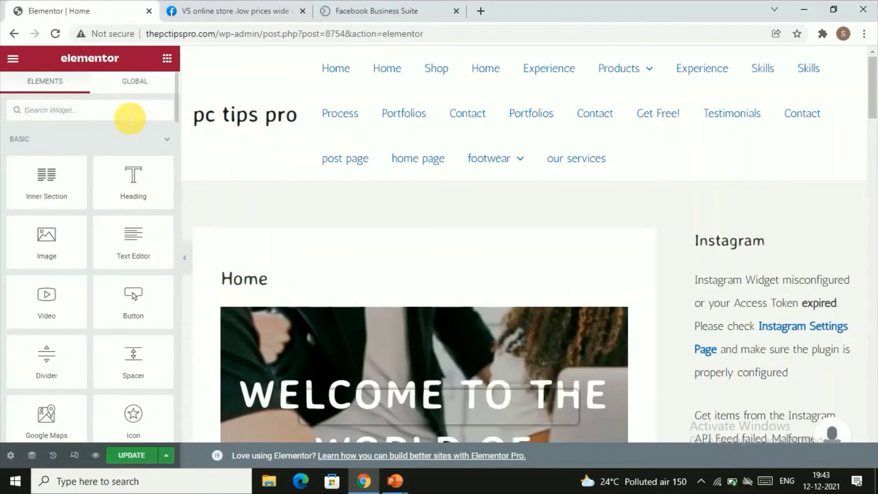
type("html")
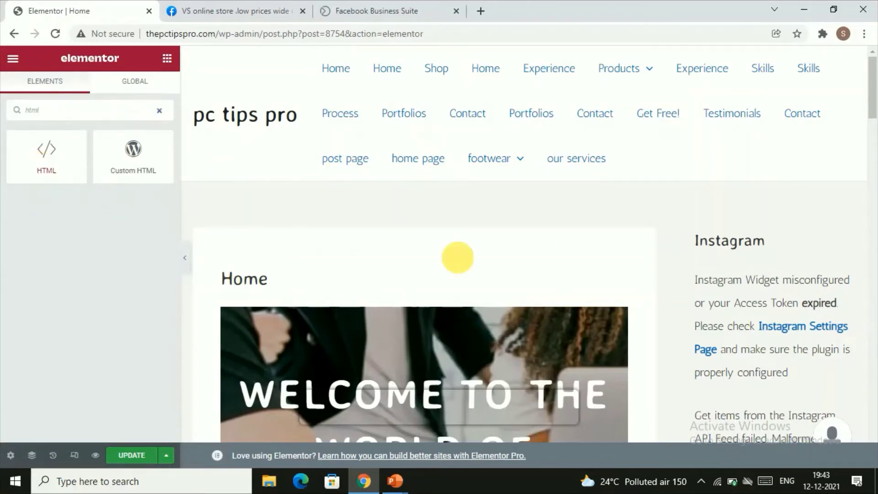
scroll(503, 251, "down", 6)
scroll(565, 252, "down", 15)
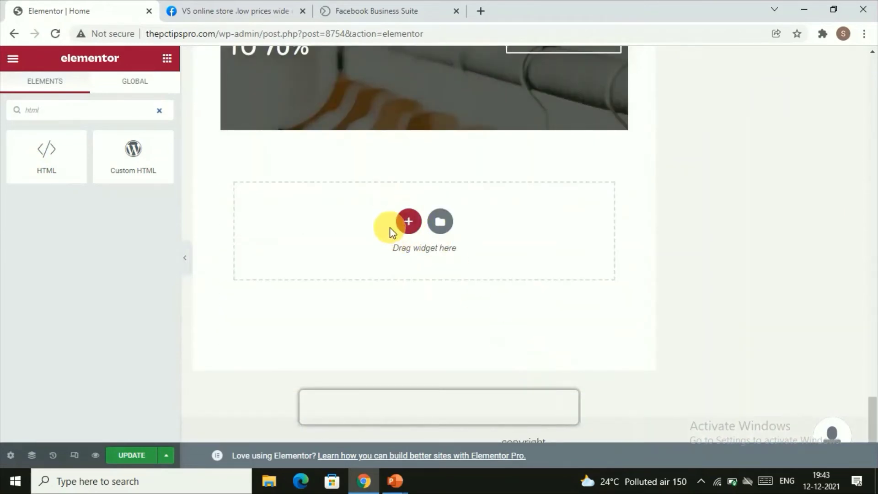
left_click_drag(28, 165, 414, 236)
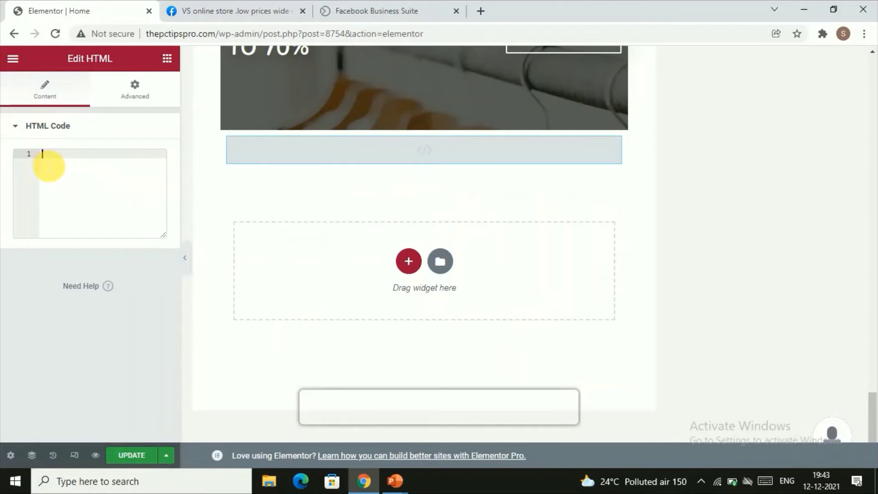
Paste the copied Messenger Chat plugin code into the HTML widget and update the page
right_click(43, 157)
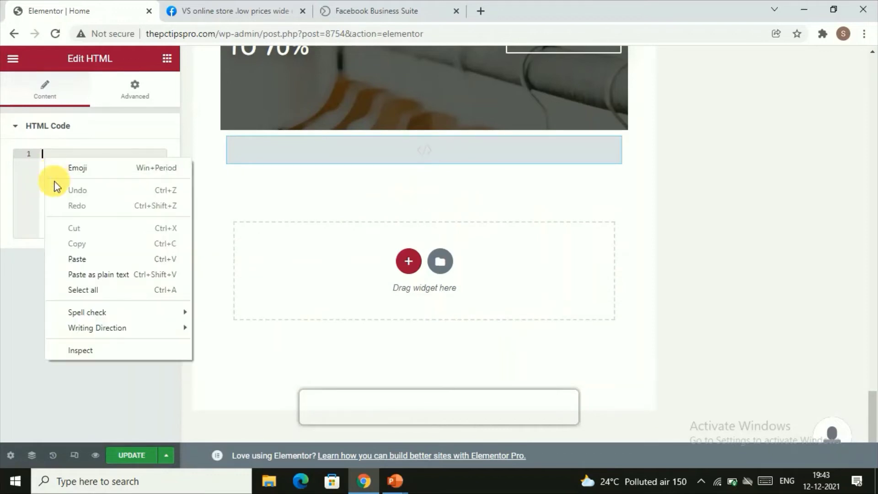
left_click(75, 256)
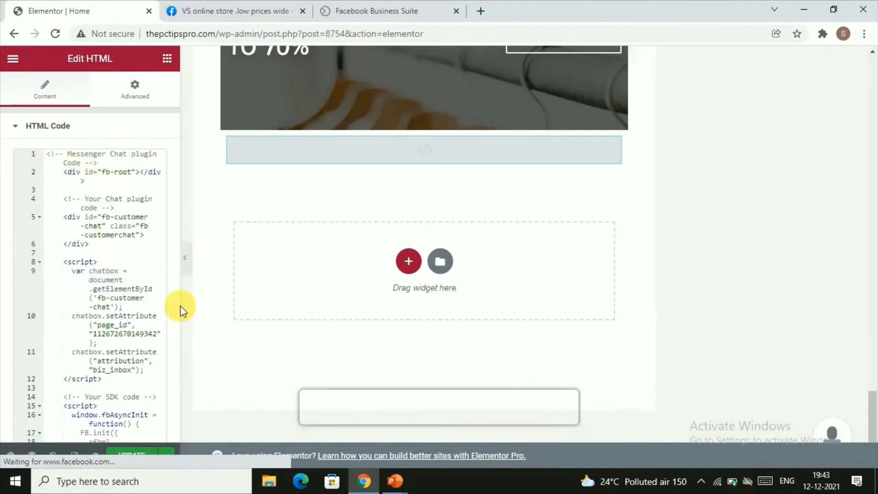
scroll(118, 226, "down", 10)
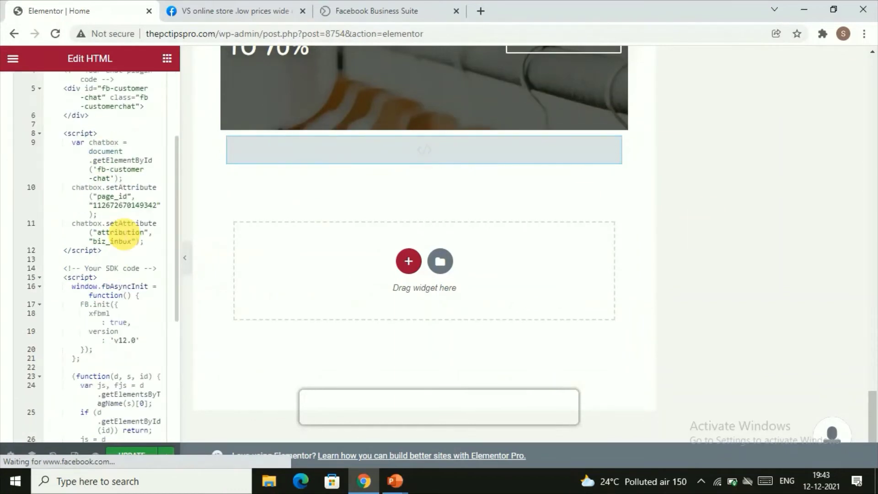
scroll(110, 383, "up", 4)
scroll(112, 383, "up", 10)
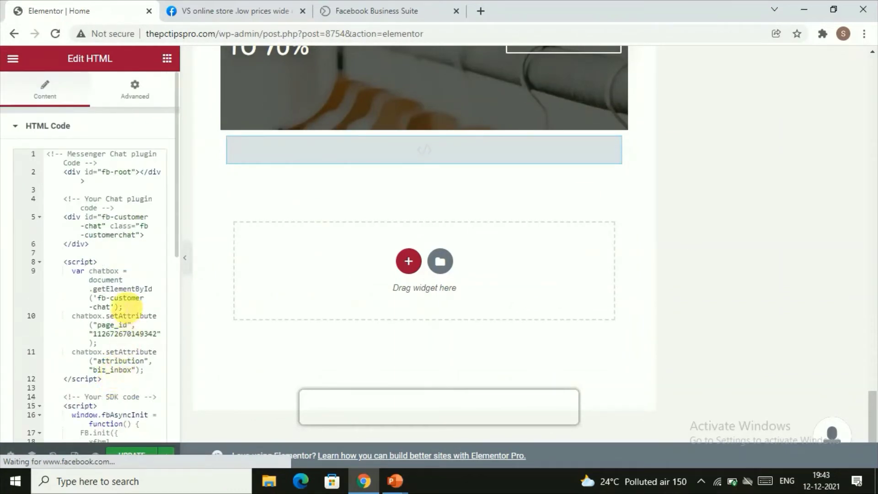
scroll(127, 311, "down", 10)
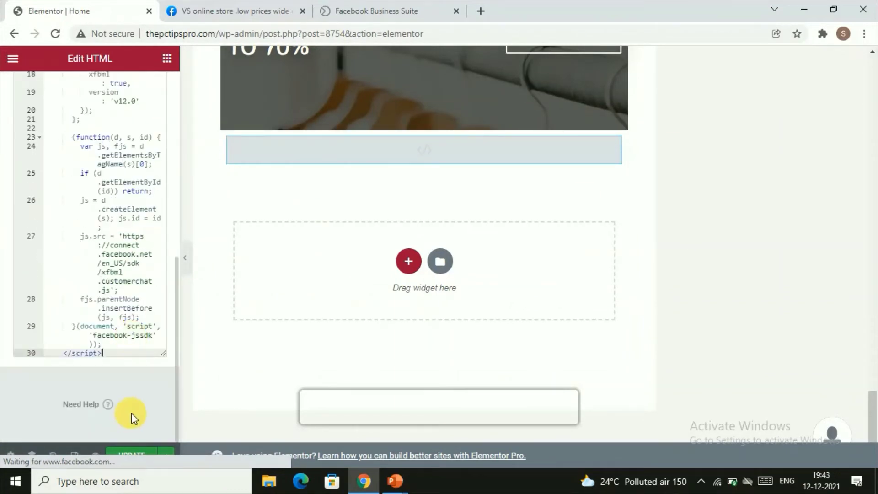
left_click(131, 455)
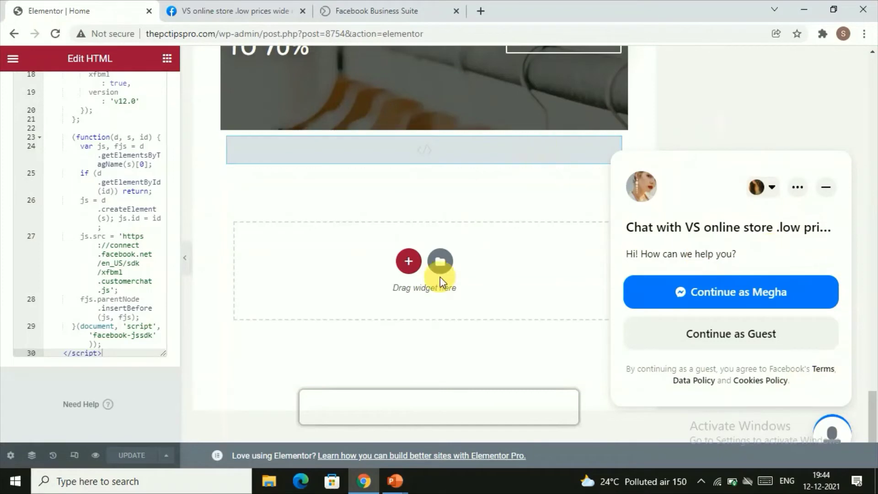
Look over the home page preview with its chat window, and check the pasted HTML code
scroll(439, 277, "up", 4)
scroll(447, 274, "down", 5)
scroll(525, 269, "up", 10)
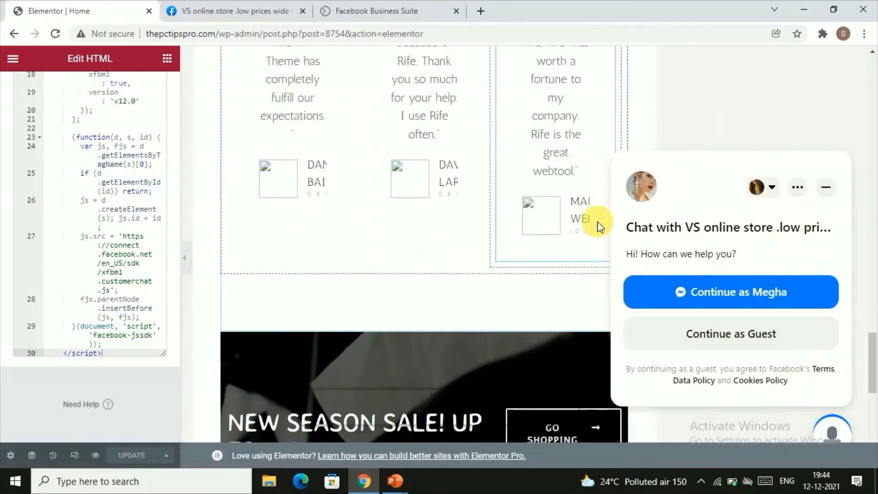
scroll(597, 221, "down", 10)
scroll(407, 229, "up", 15)
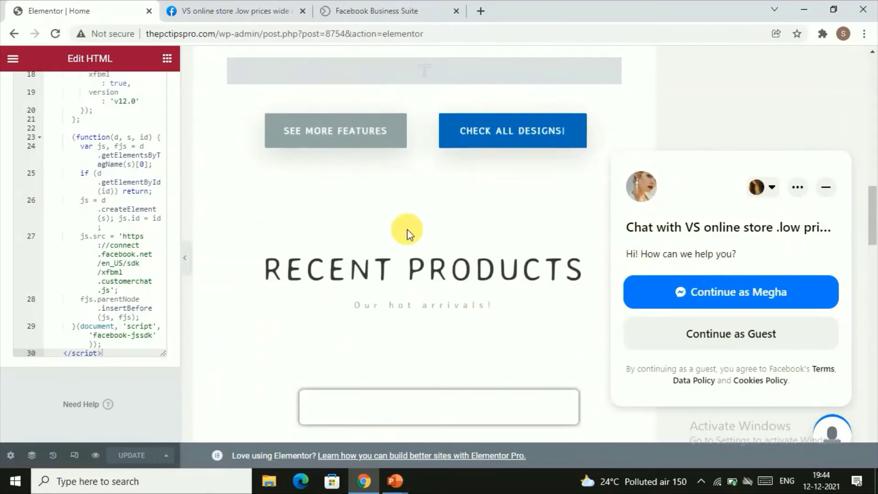
scroll(428, 307, "down", 3)
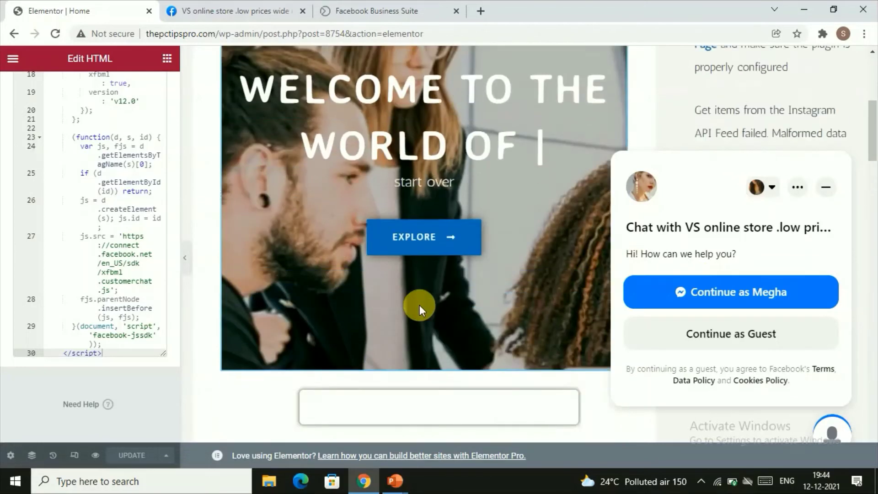
scroll(418, 301, "up", 7)
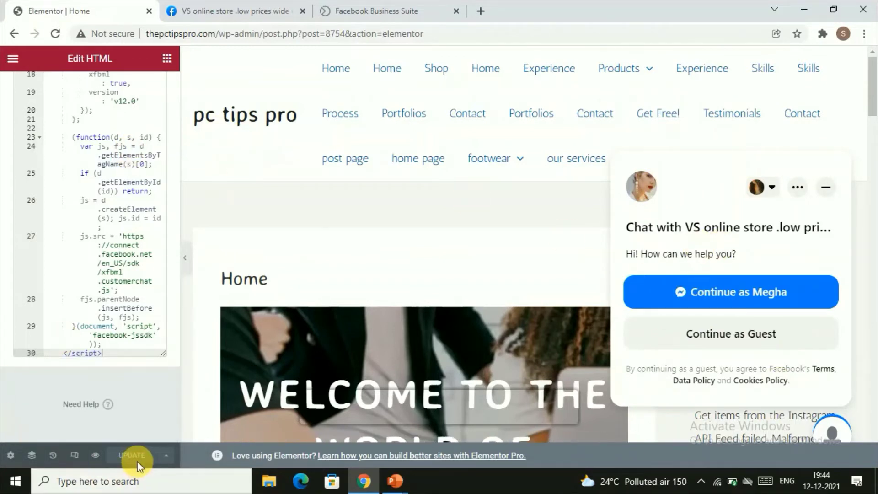
scroll(167, 249, "up", 8)
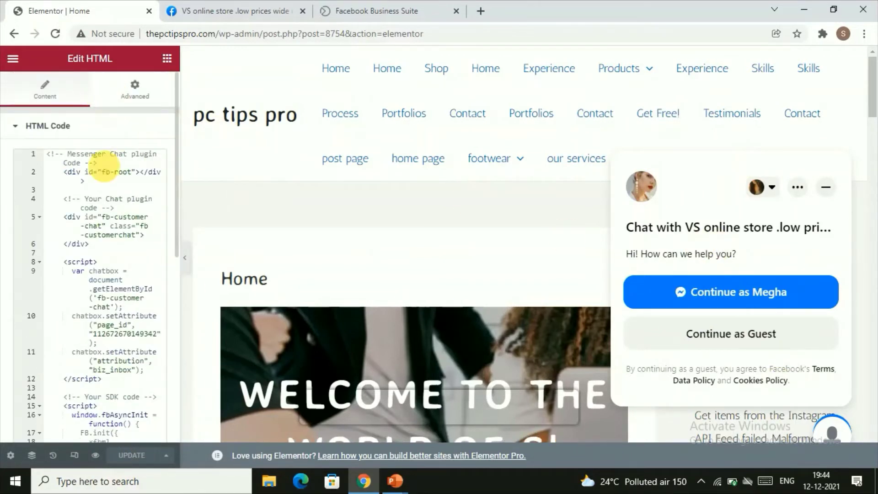
Return to the live home page, reload it, and start the Messenger chat with the signed-in Facebook account
left_click(16, 33)
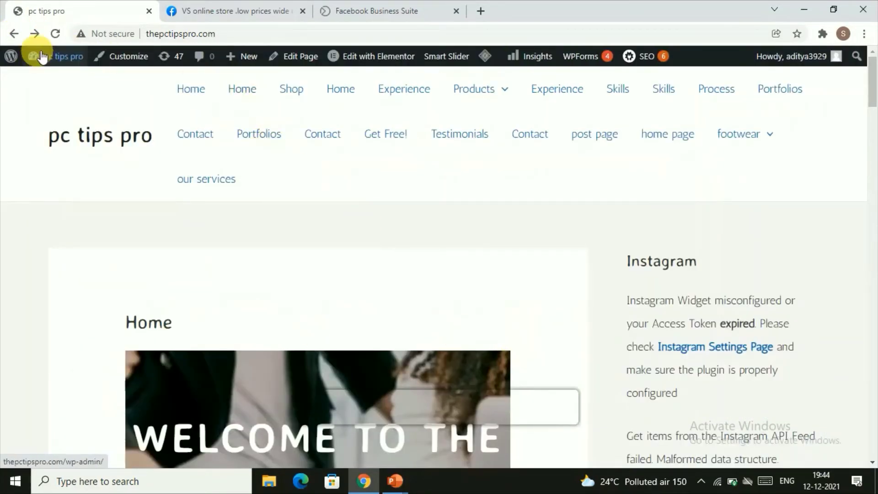
left_click(52, 36)
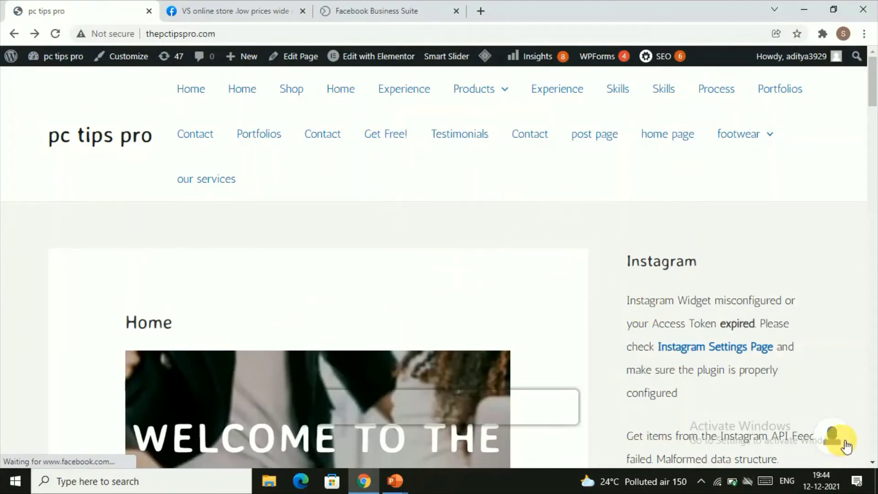
left_click(840, 443)
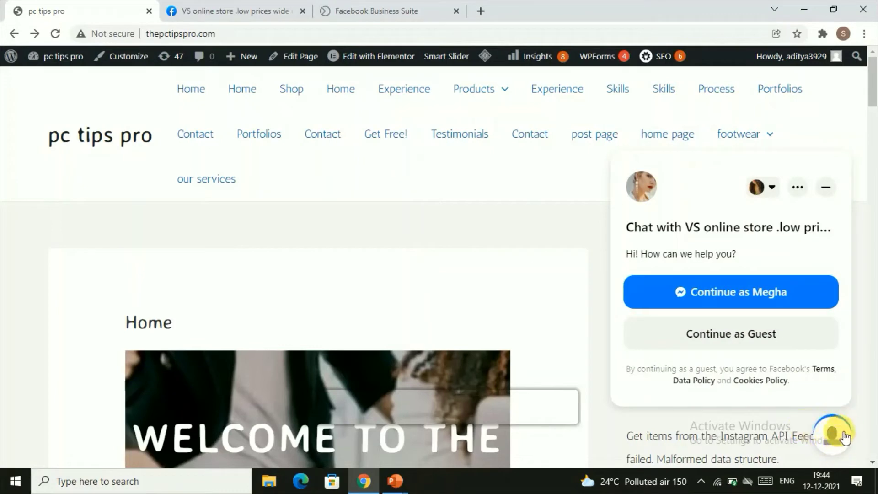
scroll(833, 435, "down", 5)
scroll(833, 434, "up", 4)
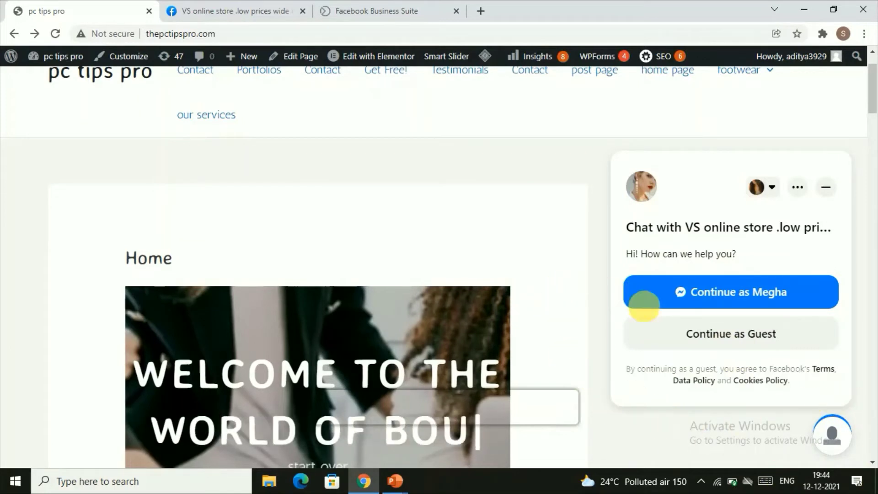
left_click(675, 303)
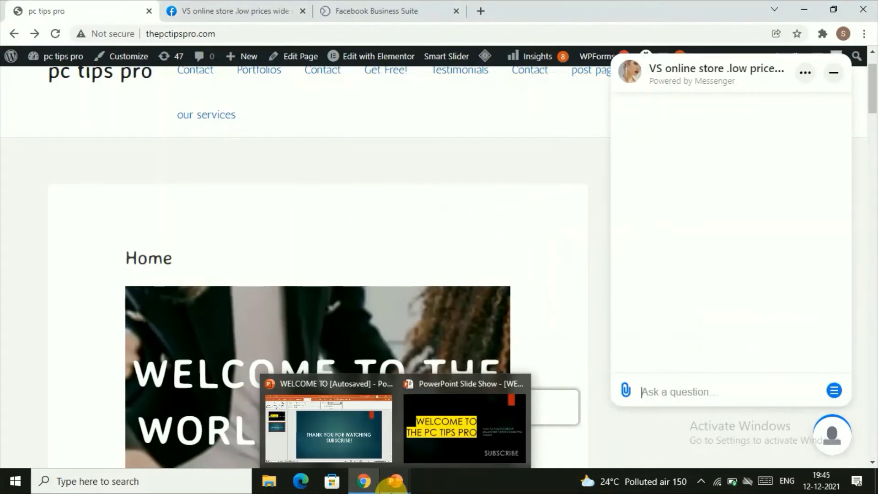
Switch to Edge and start the website's Messenger chat as a guest
left_click(466, 418)
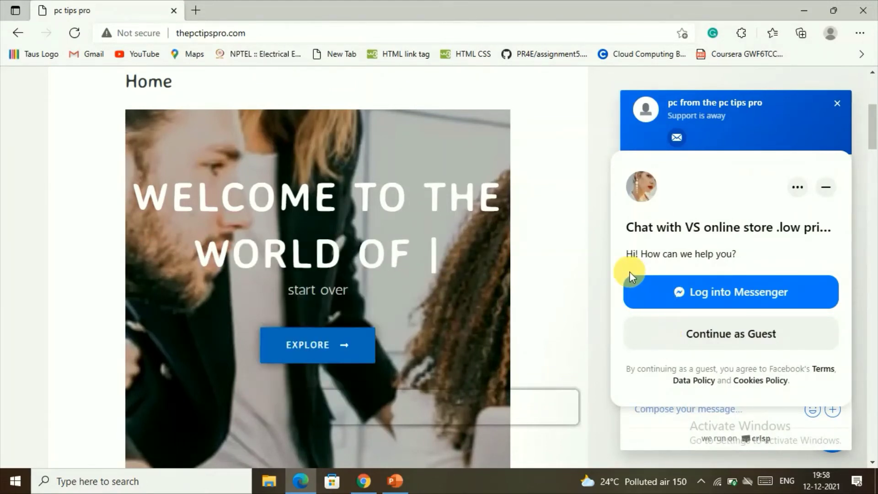
left_click(669, 348)
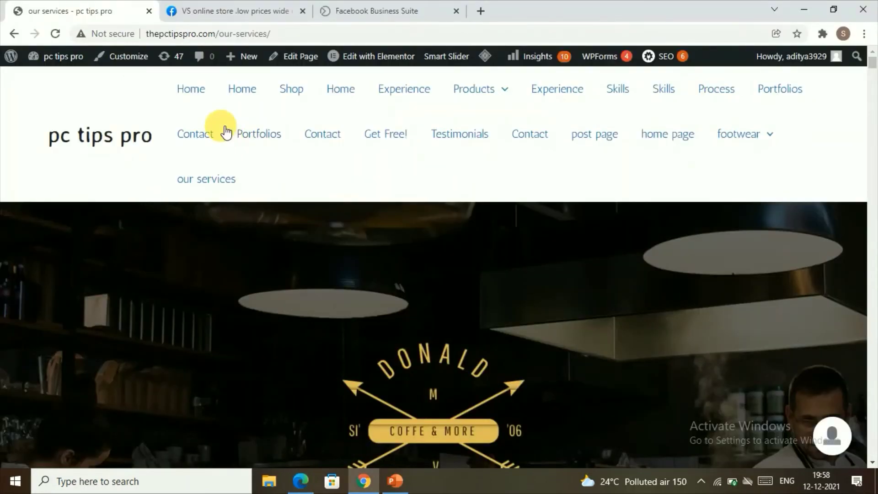
Look over the our services page in Chrome, open the site's WordPress dashboard, and close the Edge window
scroll(398, 334, "down", 3)
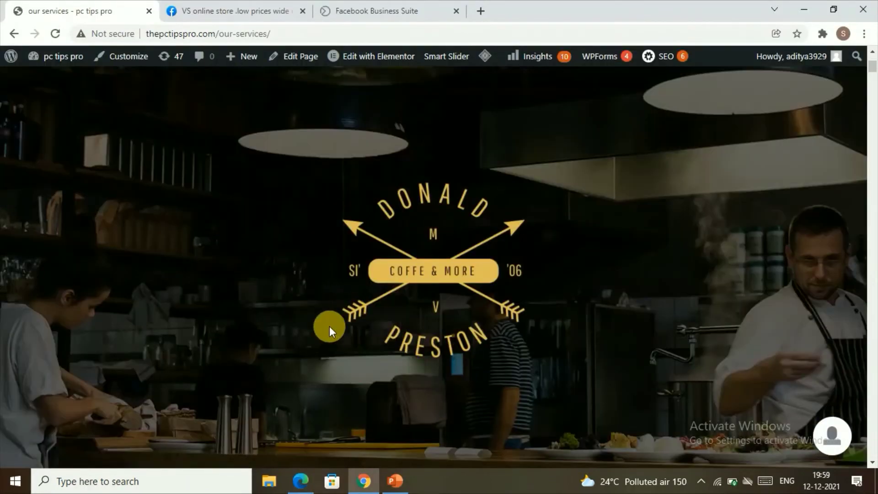
scroll(195, 367, "up", 3)
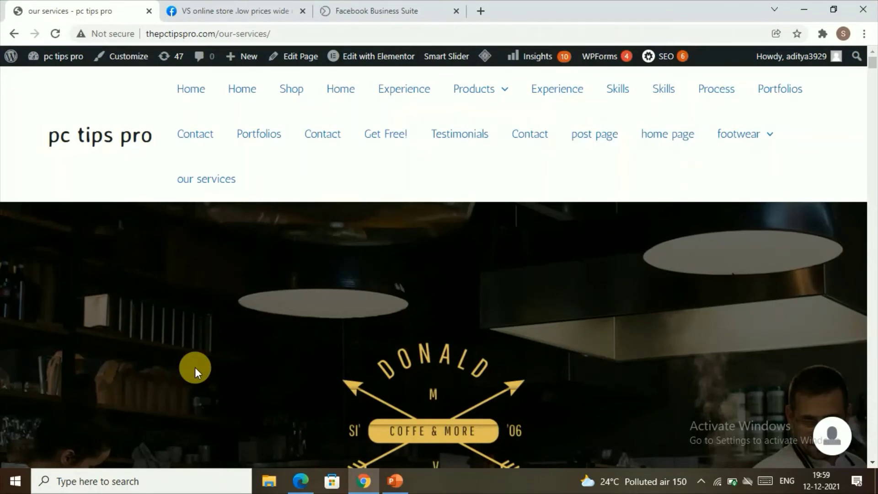
mouse_move(48, 73)
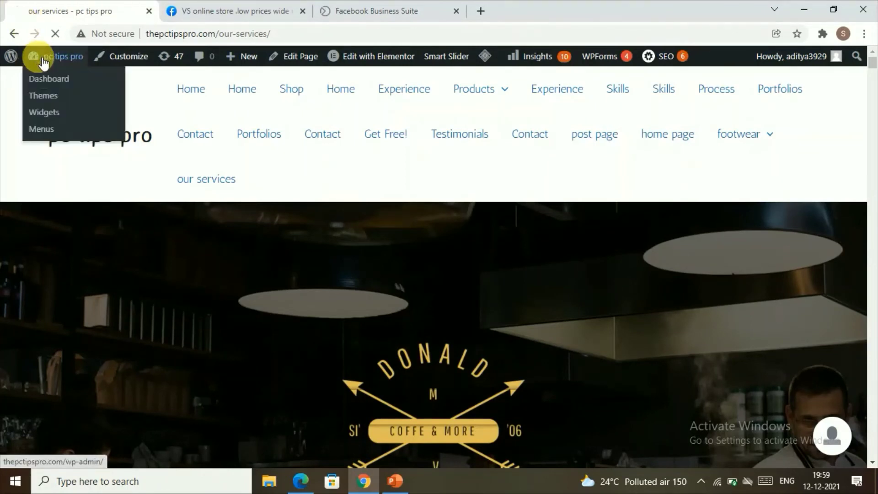
left_click(43, 109)
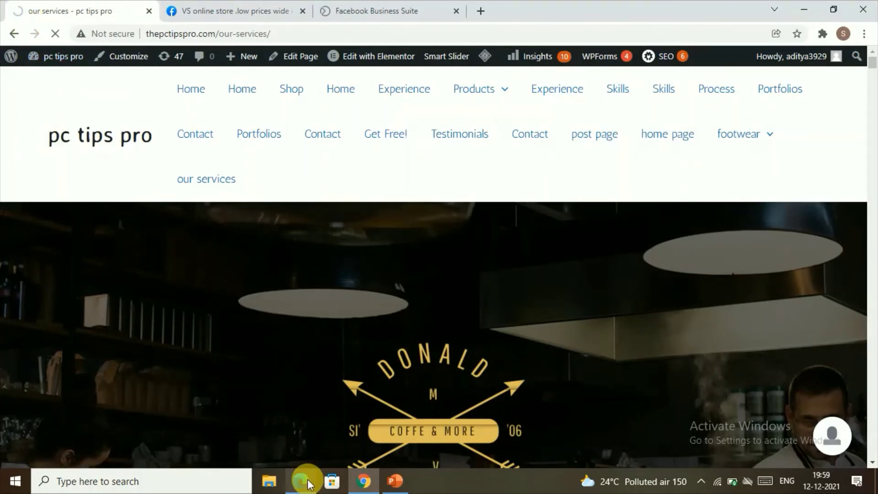
mouse_move(301, 478)
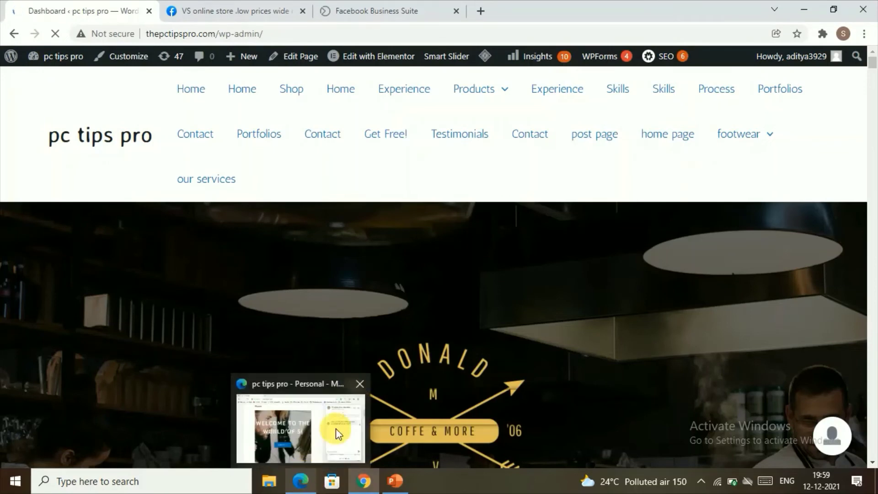
left_click(355, 381)
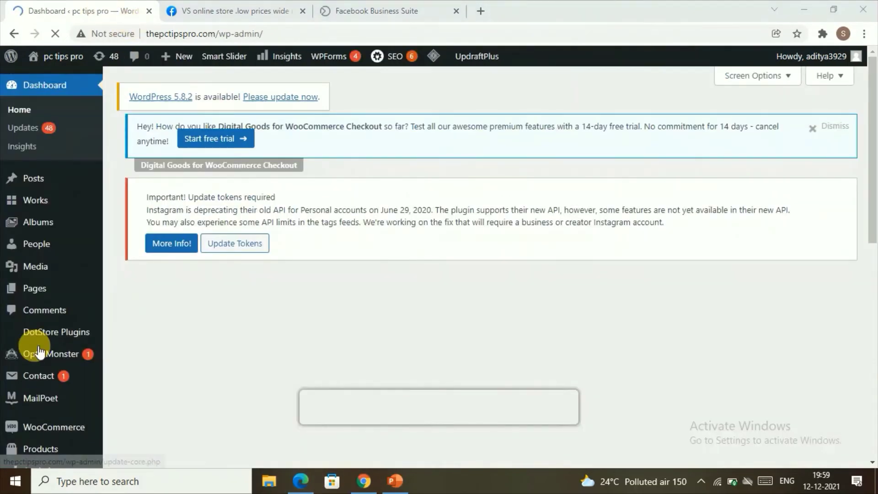
Go to the WordPress site's widget management page from the dashboard
scroll(54, 323, "down", 2)
scroll(54, 323, "down", 5)
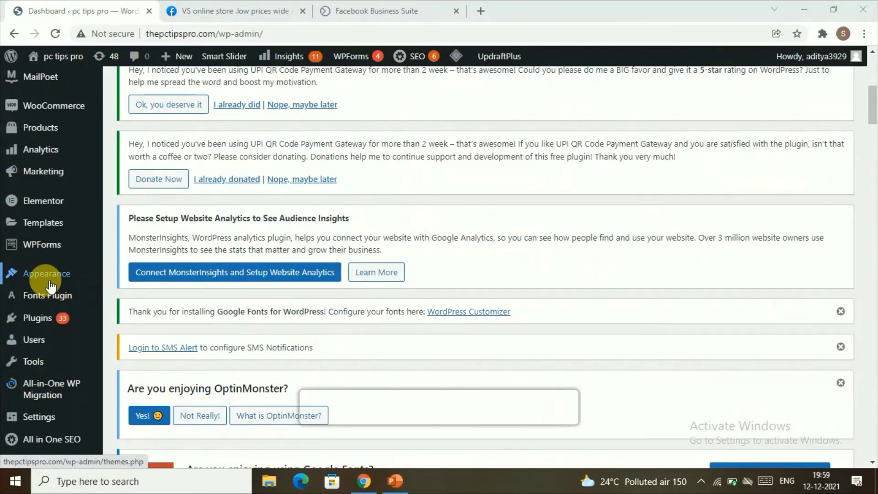
left_click(49, 284)
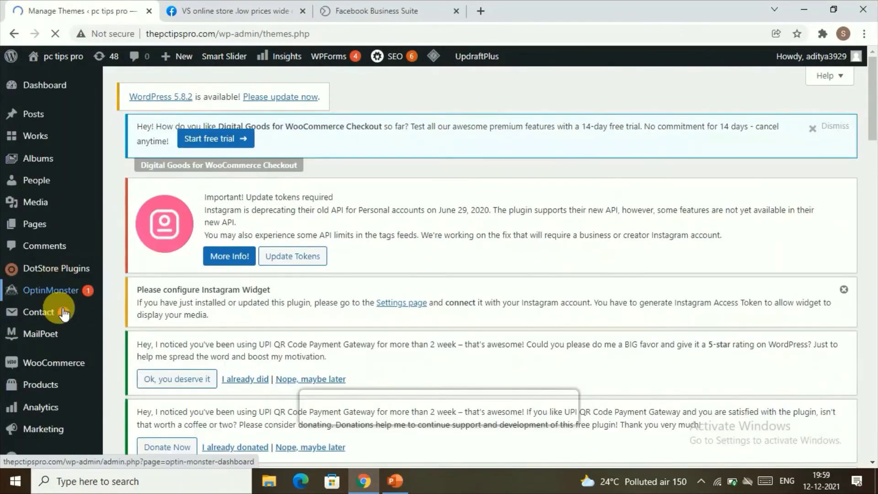
scroll(64, 314, "down", 5)
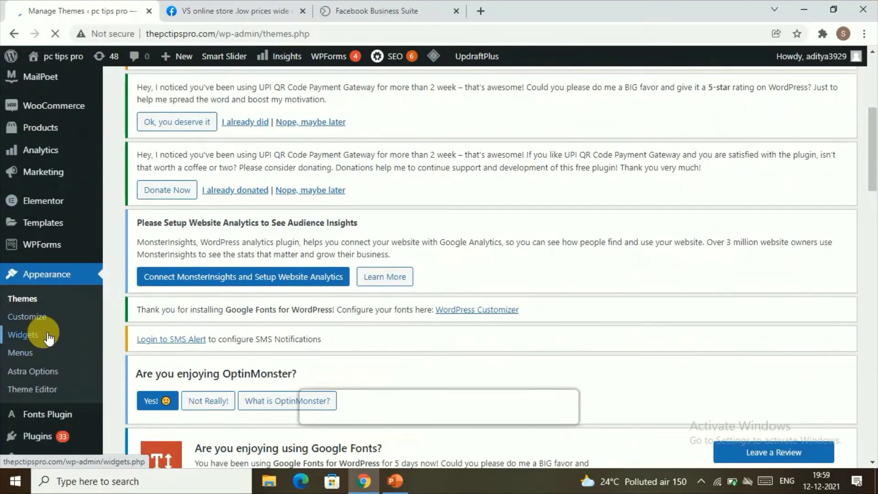
left_click(48, 338)
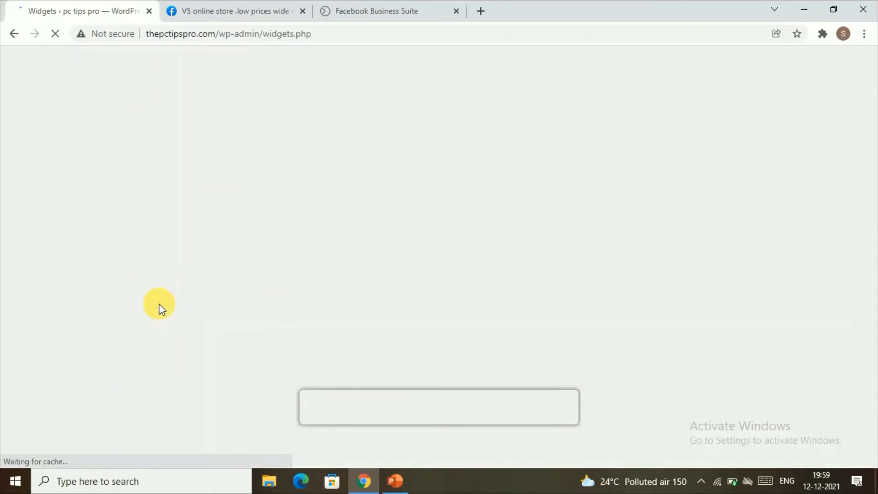
Try to place the Custom HTML widget from the available widgets into the Footer Bar Section 1 area
scroll(269, 296, "down", 15)
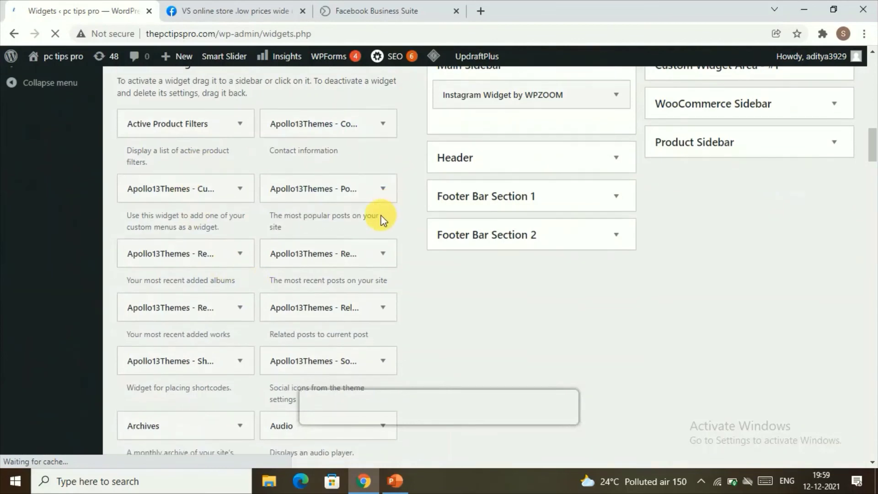
scroll(284, 309, "down", 5)
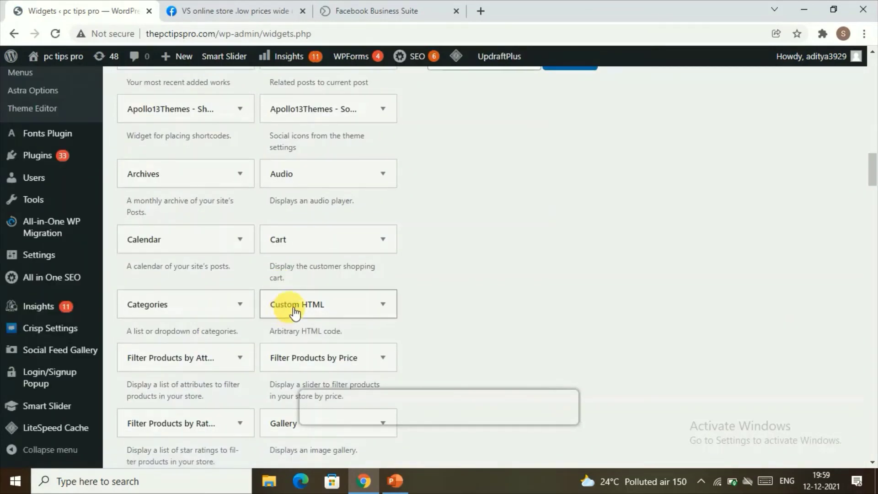
left_click_drag(294, 312, 506, 49)
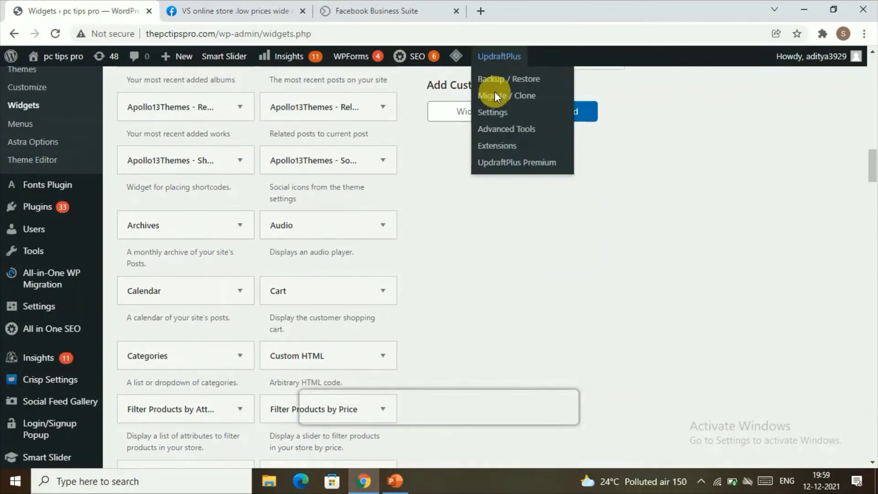
left_click_drag(386, 156, 535, 288)
scroll(505, 297, "down", 4)
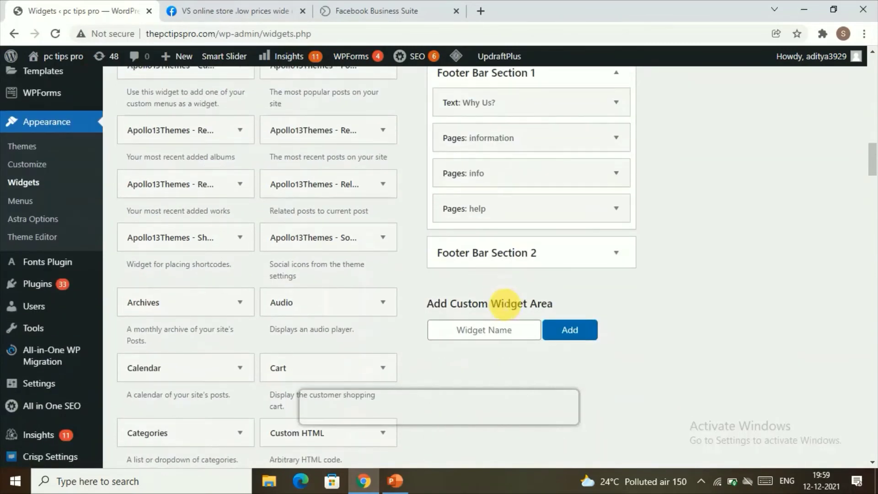
scroll(502, 256, "up", 1)
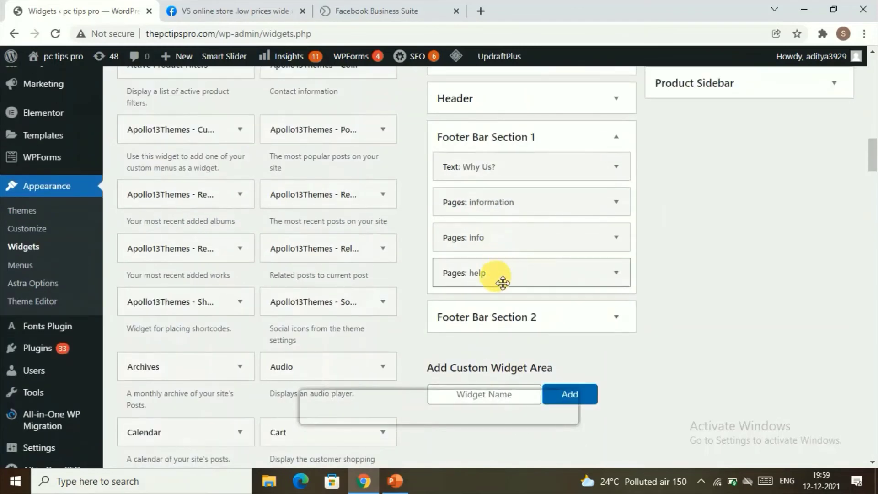
Expand Footer Bar Section 2 and look over the widget areas and the list of available widgets
left_click(497, 320)
scroll(497, 320, "down", 4)
scroll(490, 294, "up", 4)
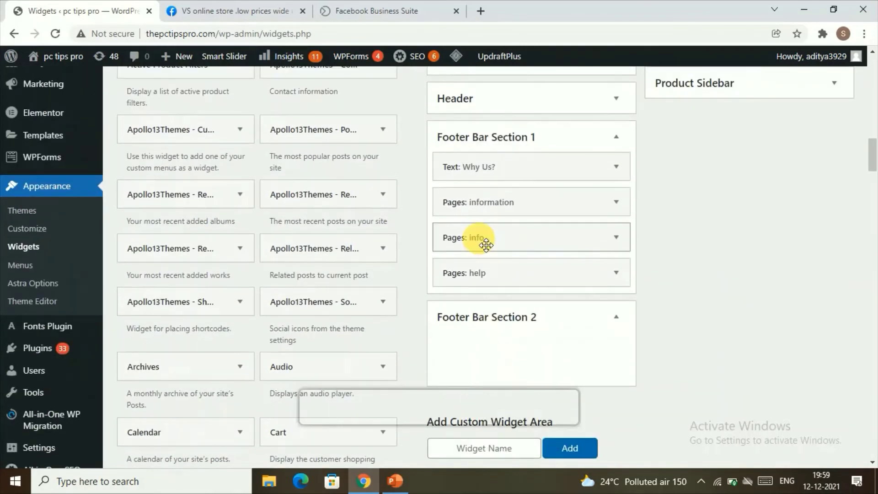
scroll(486, 245, "up", 4)
scroll(496, 245, "down", 2)
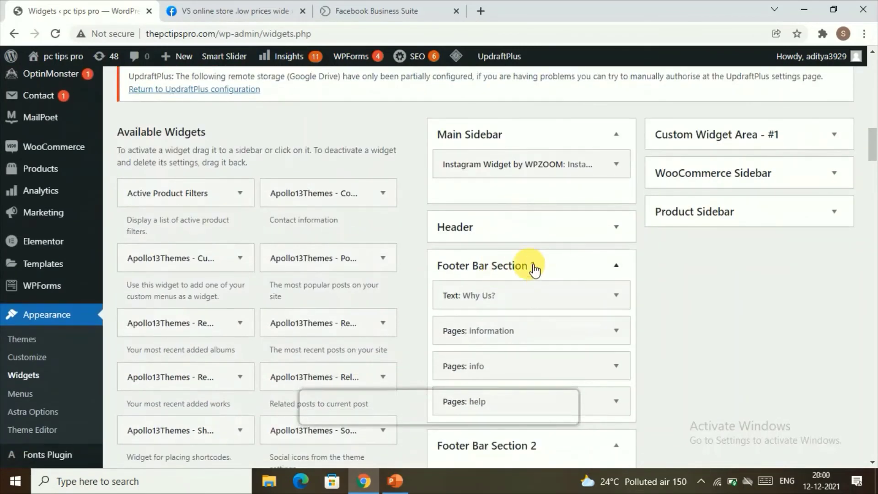
scroll(533, 269, "down", 11)
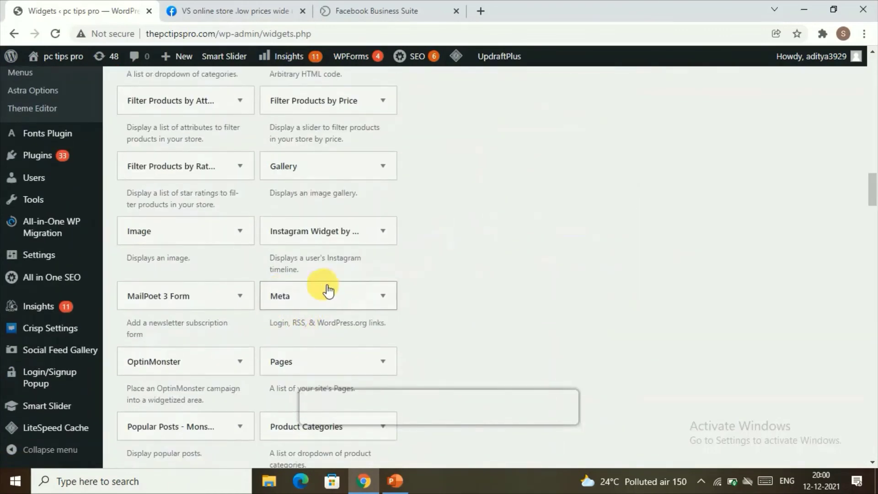
scroll(287, 410, "down", 10)
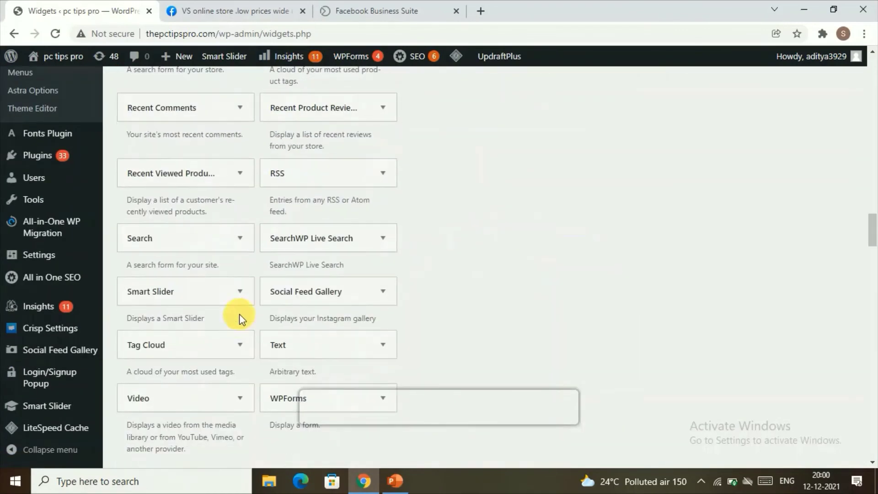
scroll(247, 292, "up", 20)
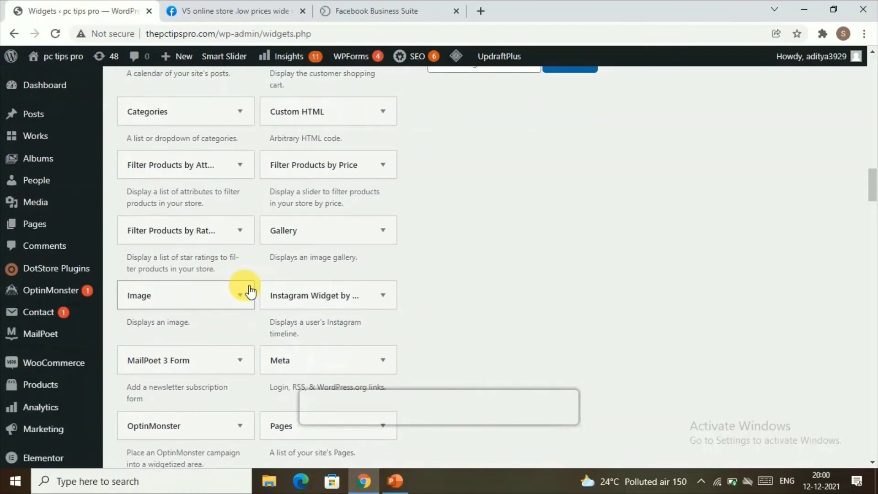
Add a Custom HTML widget to Footer Bar Section 1 between the info and help widgets, and title it contact us
left_click_drag(328, 175, 533, 215)
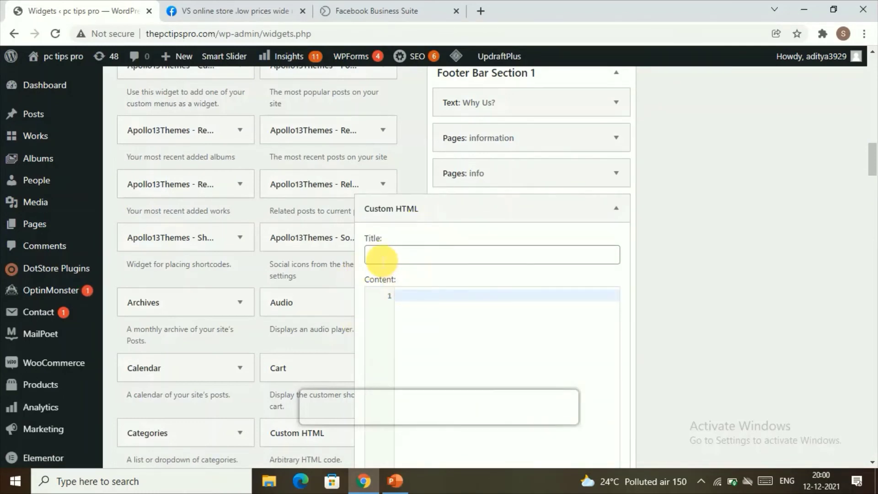
left_click(434, 300)
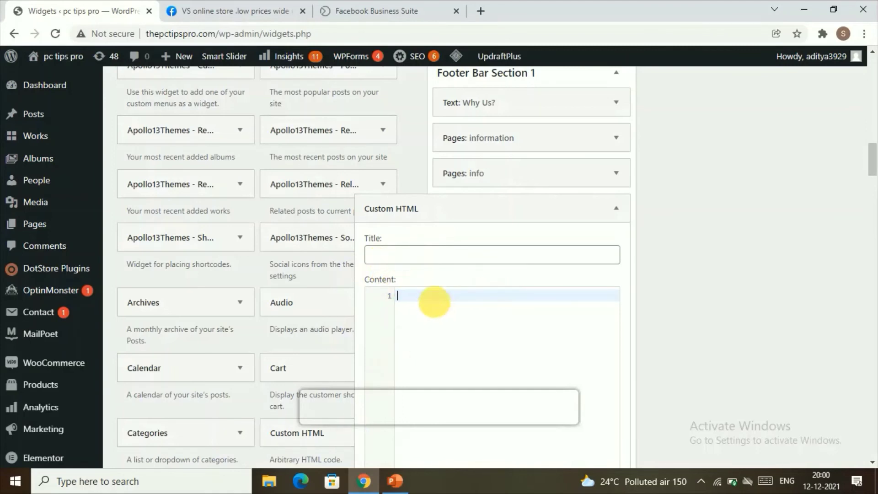
left_click(415, 257)
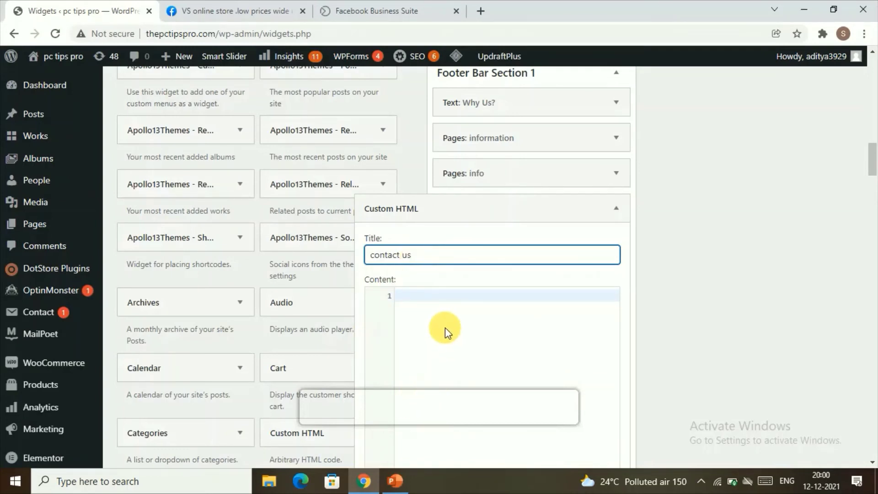
left_click(403, 296)
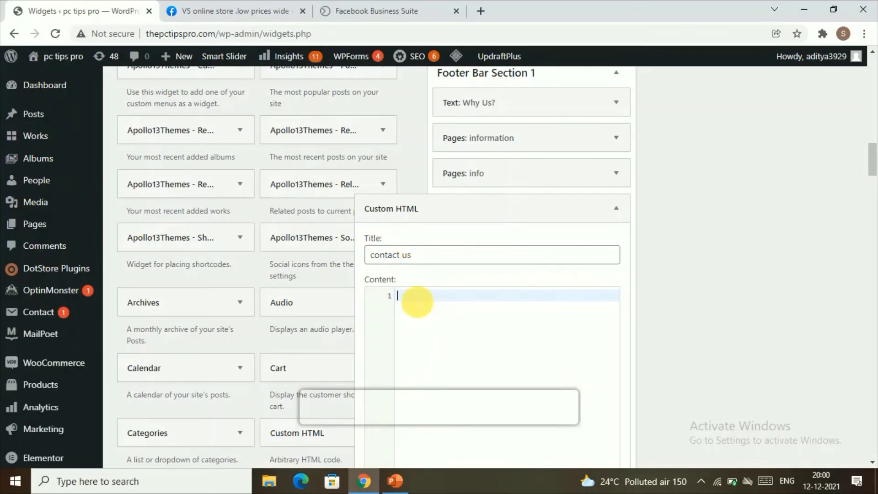
right_click(412, 298)
left_click(430, 211)
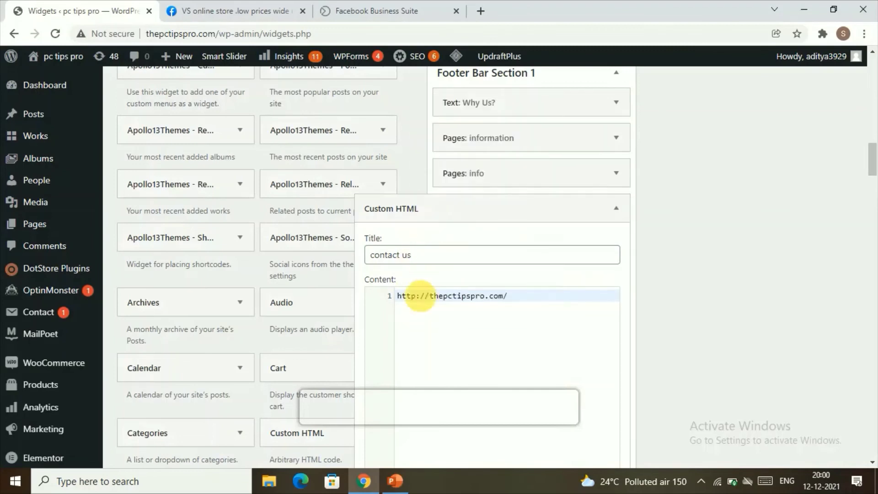
key("ctrl+a")
left_click(434, 296)
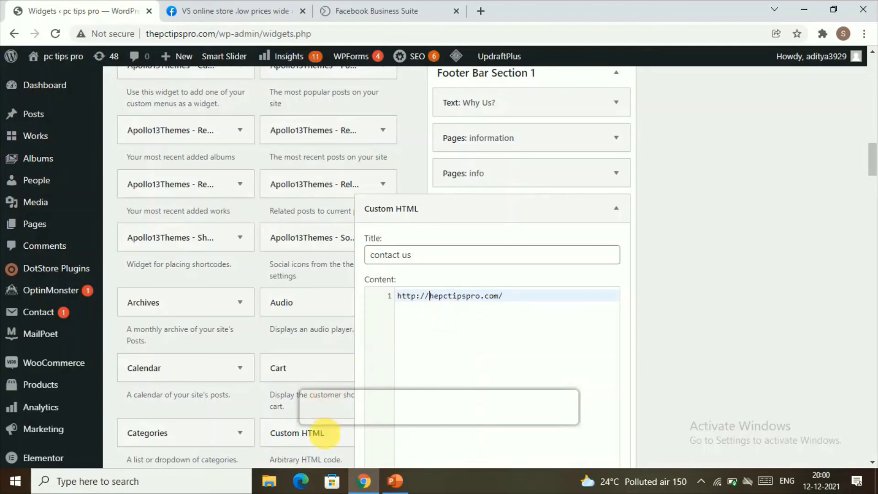
key("ctrl+a")
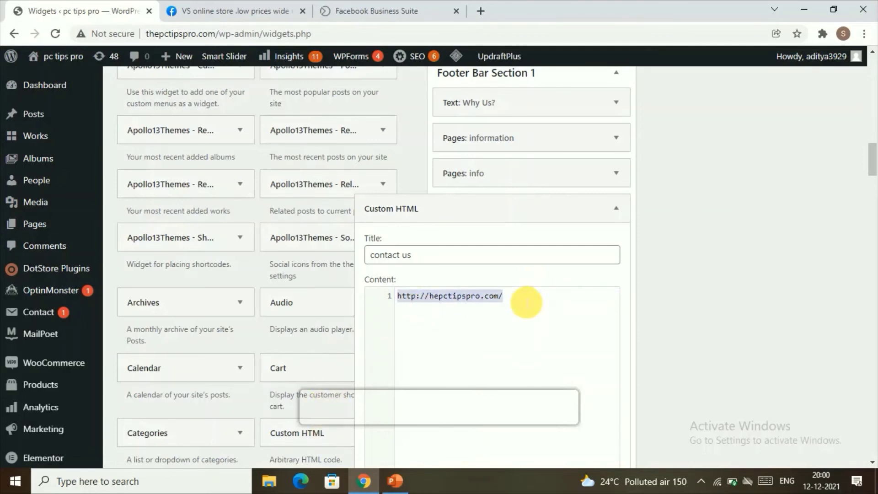
key("BackSpace")
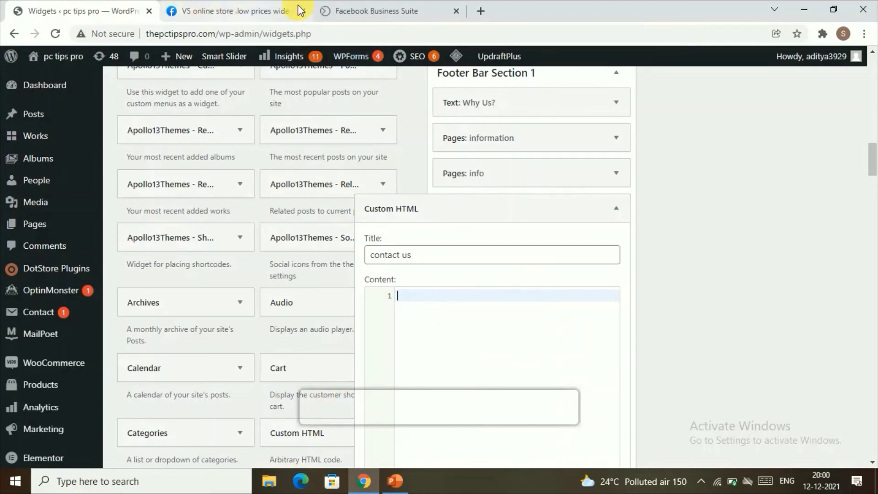
Run the Chat plugin setup in Facebook Business Suite, keeping English (US) and the existing website domain, up to the code step
left_click(347, 8)
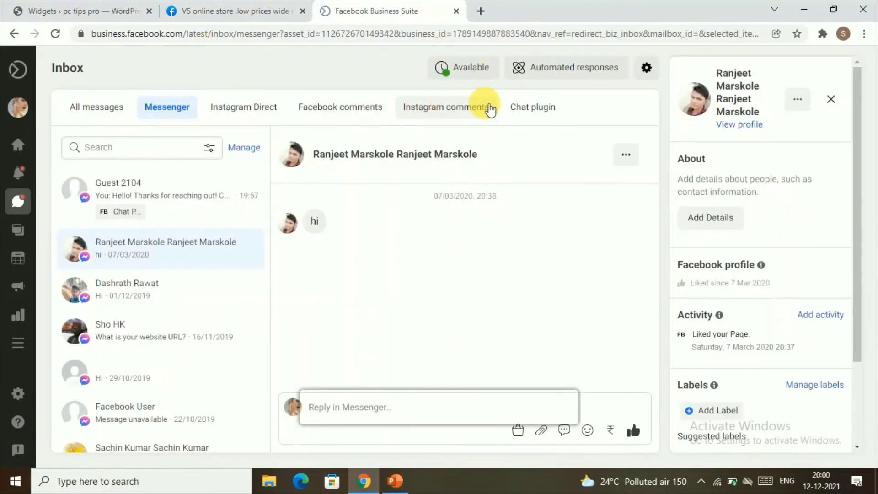
left_click(512, 116)
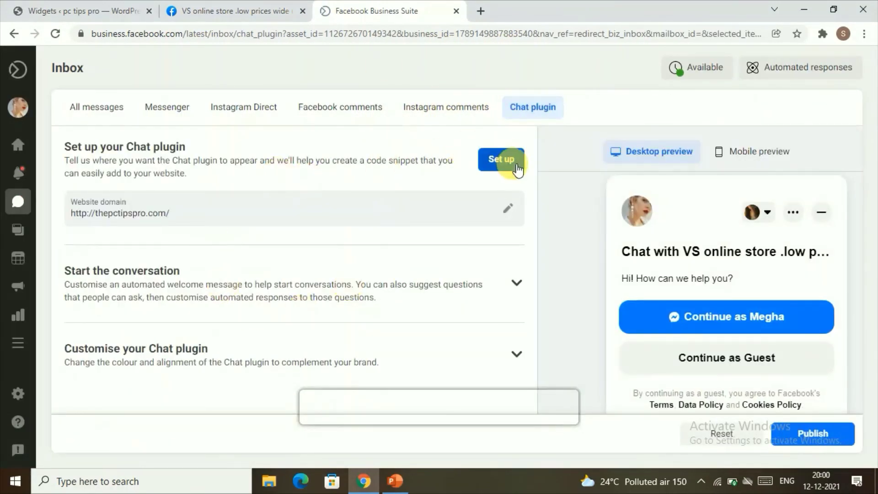
left_click(513, 164)
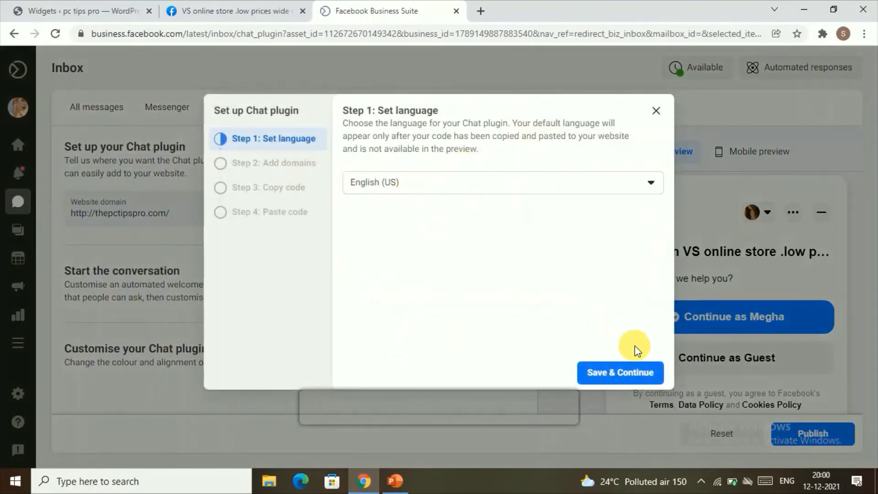
left_click(639, 382)
left_click(631, 373)
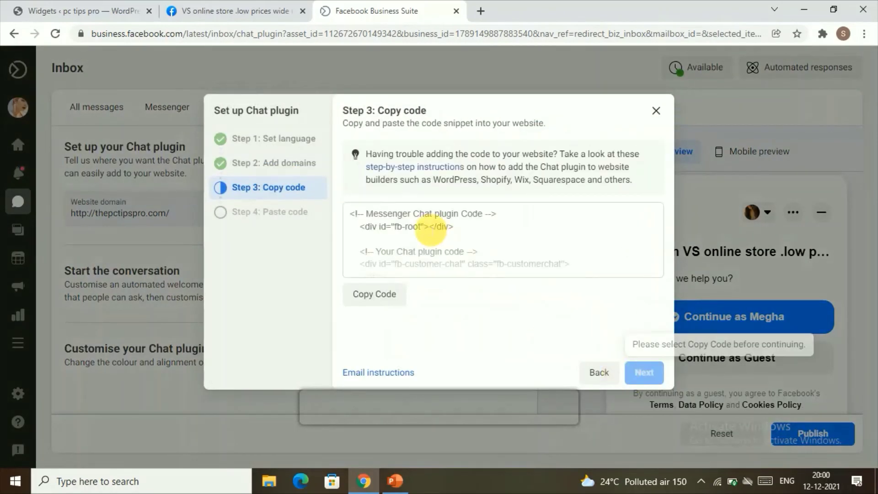
Copy the Messenger Chat plugin code and finish the remaining setup steps
left_click(431, 231)
left_click(364, 293)
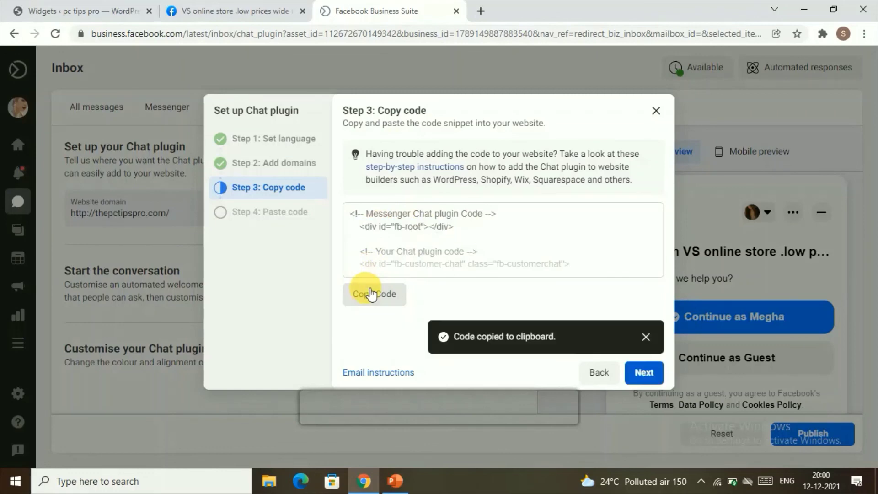
left_click(640, 371)
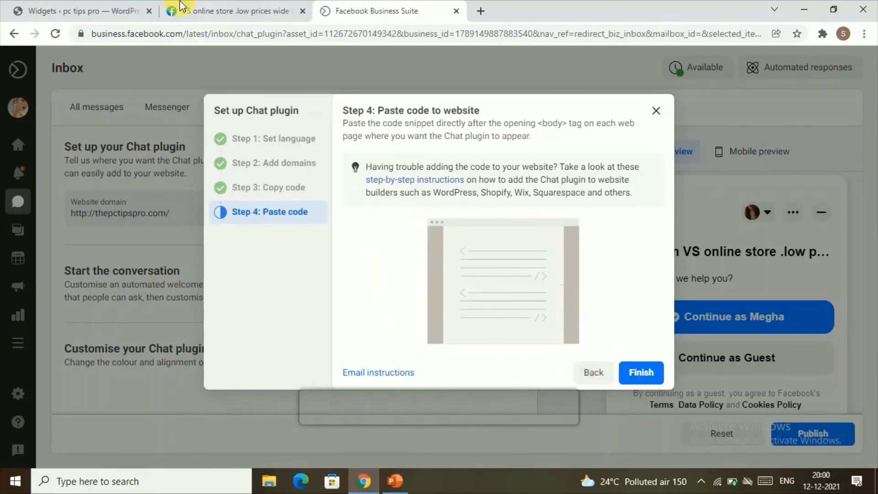
left_click(624, 371)
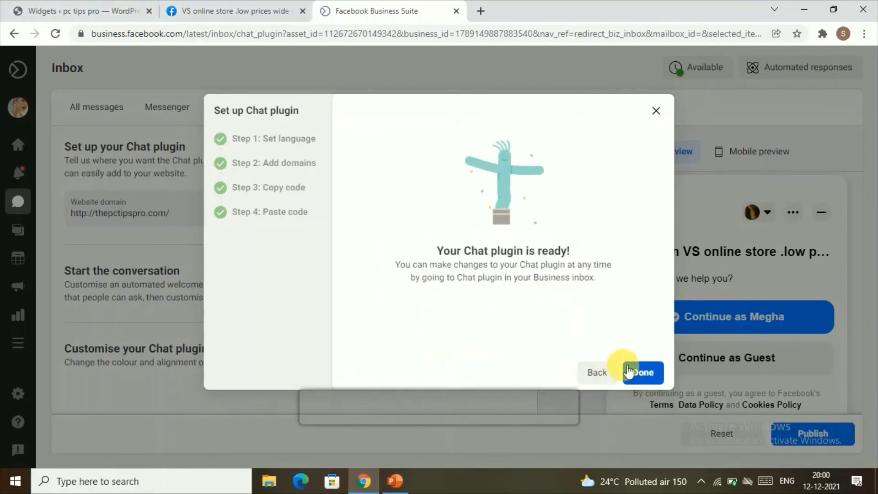
Return to the WordPress widgets page, paste the Messenger Chat plugin code into the contact us widget's content, and save the widget
left_click(146, 5)
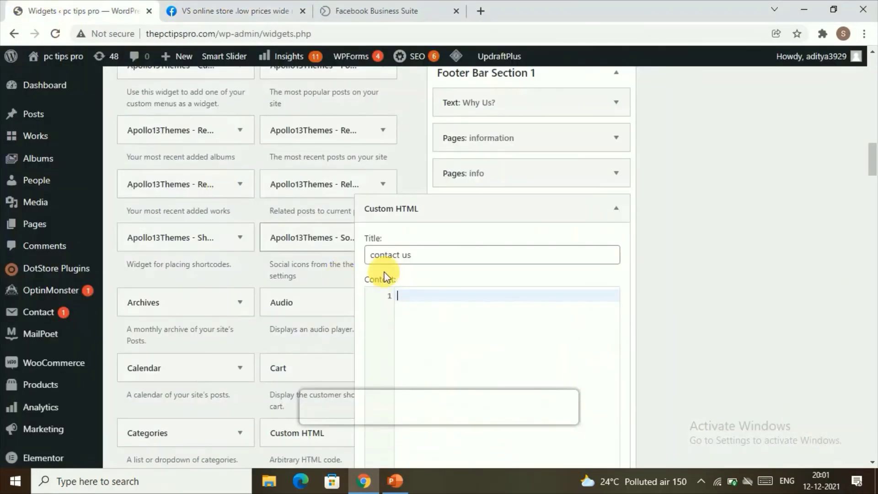
right_click(397, 293)
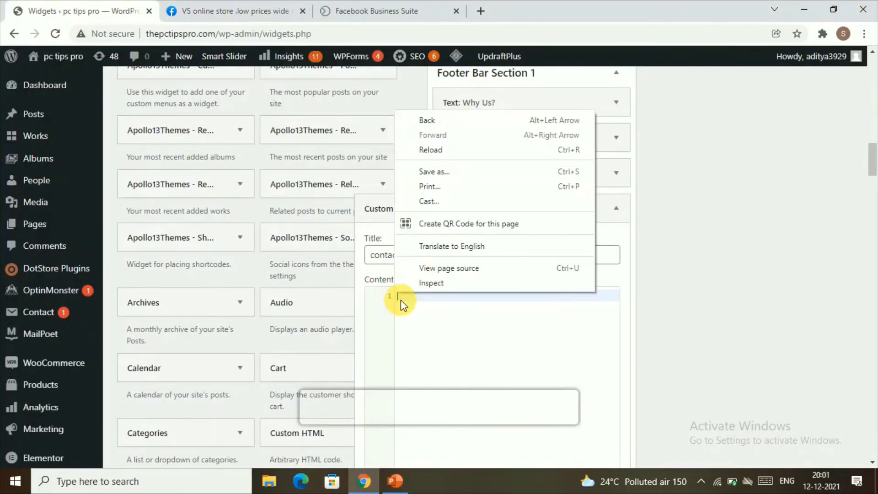
left_click(444, 298)
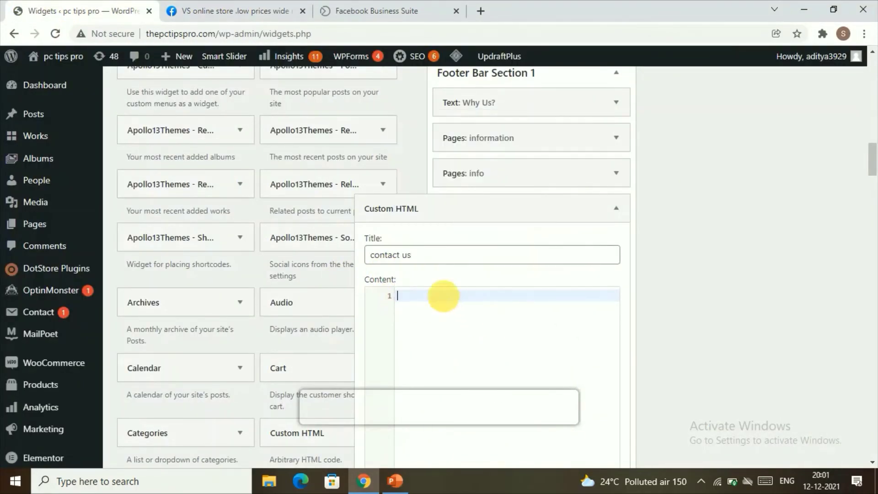
right_click(443, 296)
left_click(476, 198)
scroll(438, 338, "down", 7)
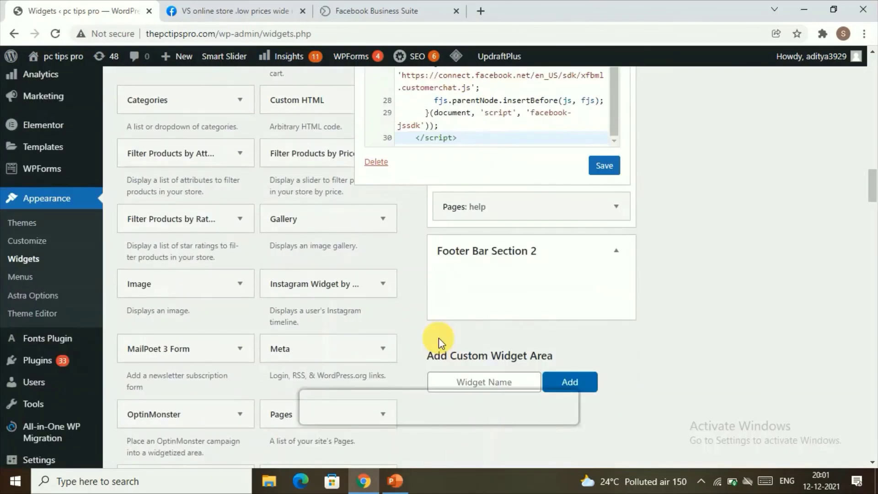
scroll(439, 333, "down", 5)
scroll(467, 345, "up", 8)
left_click(615, 300)
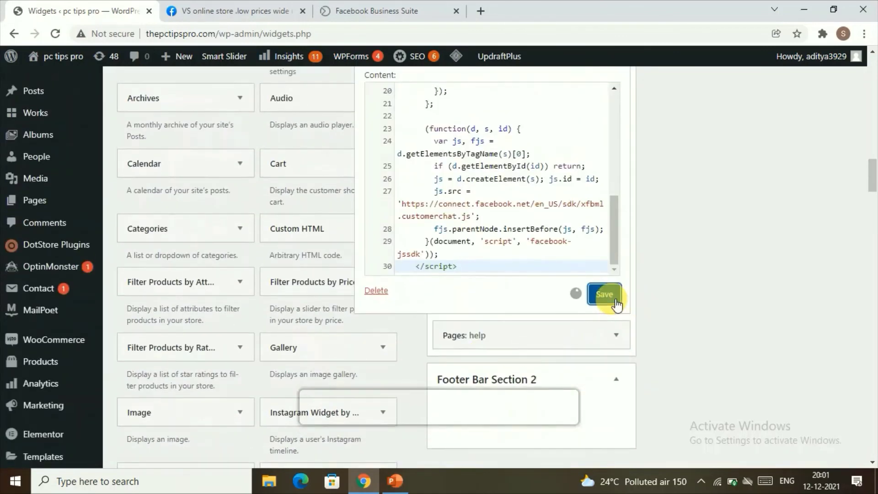
Review the saved contact us widget and close its settings in Footer Bar Section 1
scroll(486, 313, "up", 7)
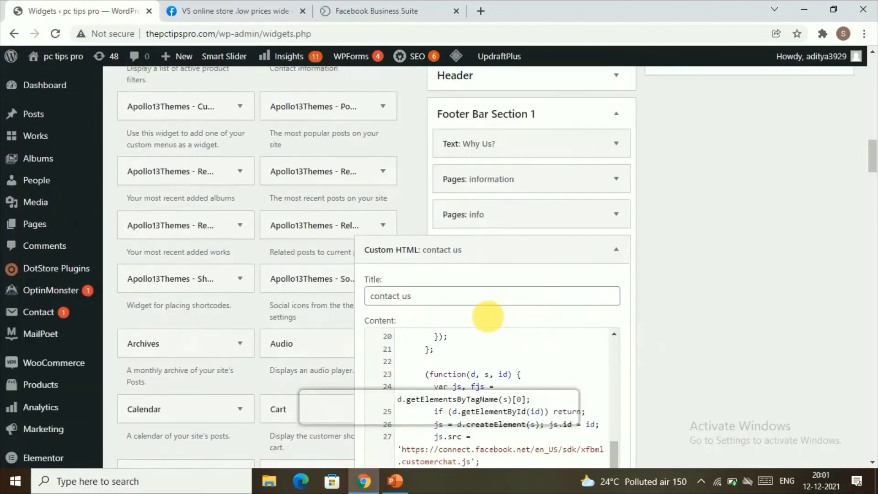
scroll(494, 323, "down", 4)
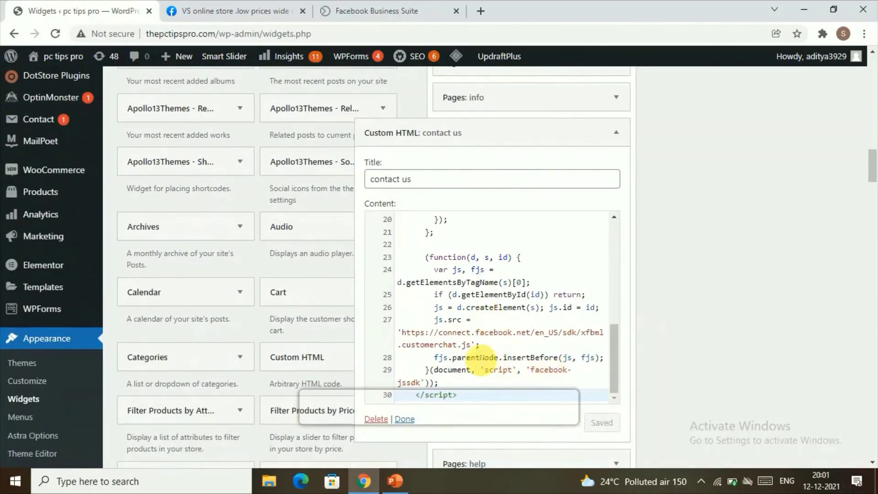
scroll(466, 353, "down", 4)
left_click(404, 226)
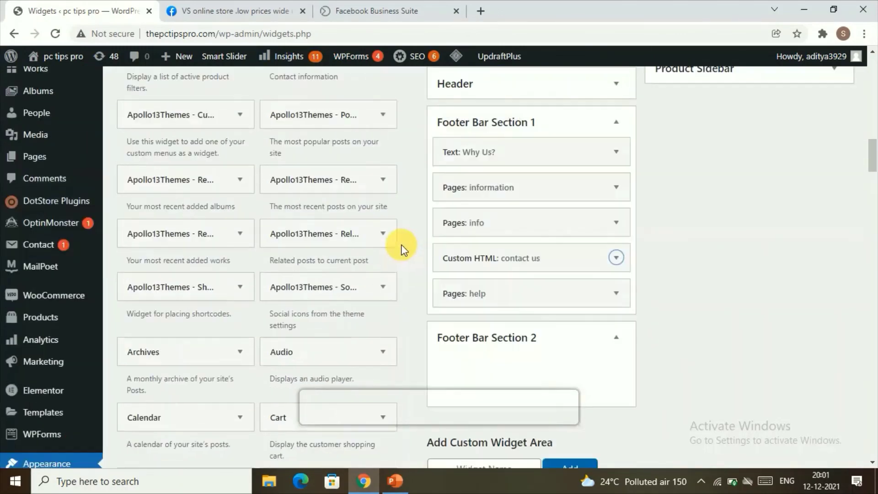
scroll(409, 365, "up", 2)
scroll(409, 365, "down", 2)
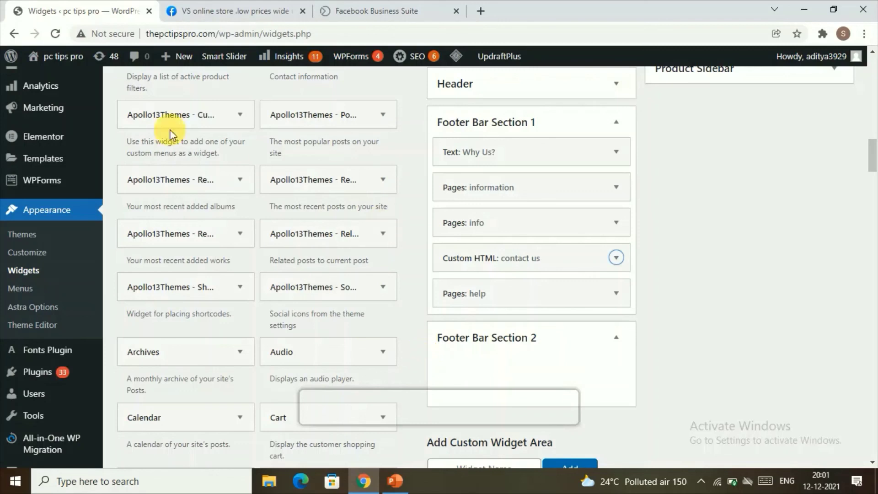
mouse_move(96, 178)
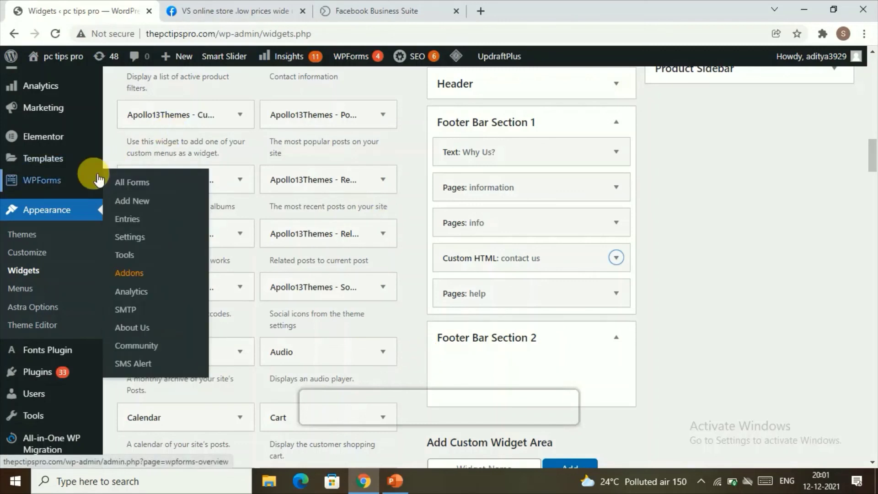